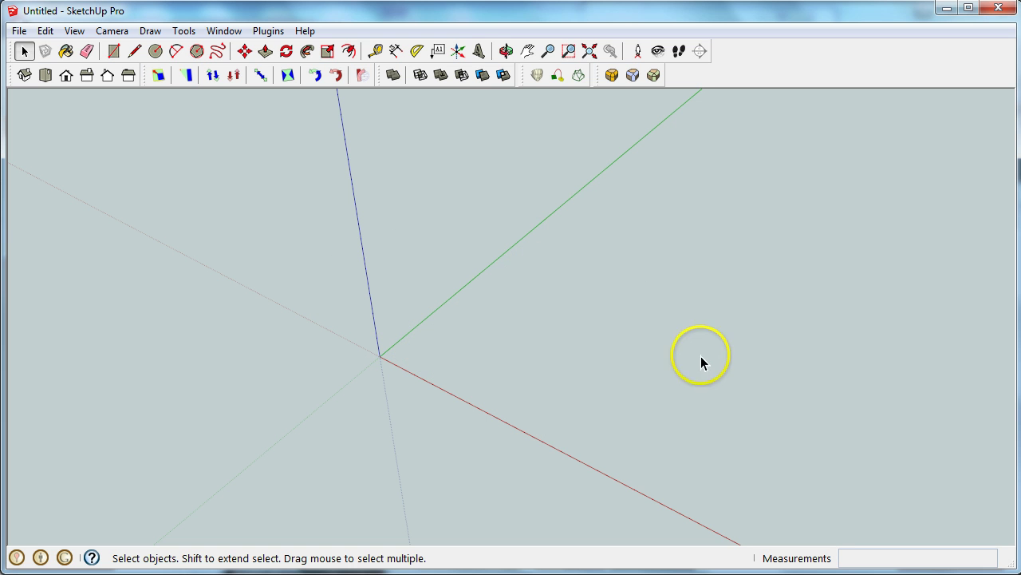
Start a new 3D text with a height of 500 mm and an extrusion of 500 mm
left_click(479, 52)
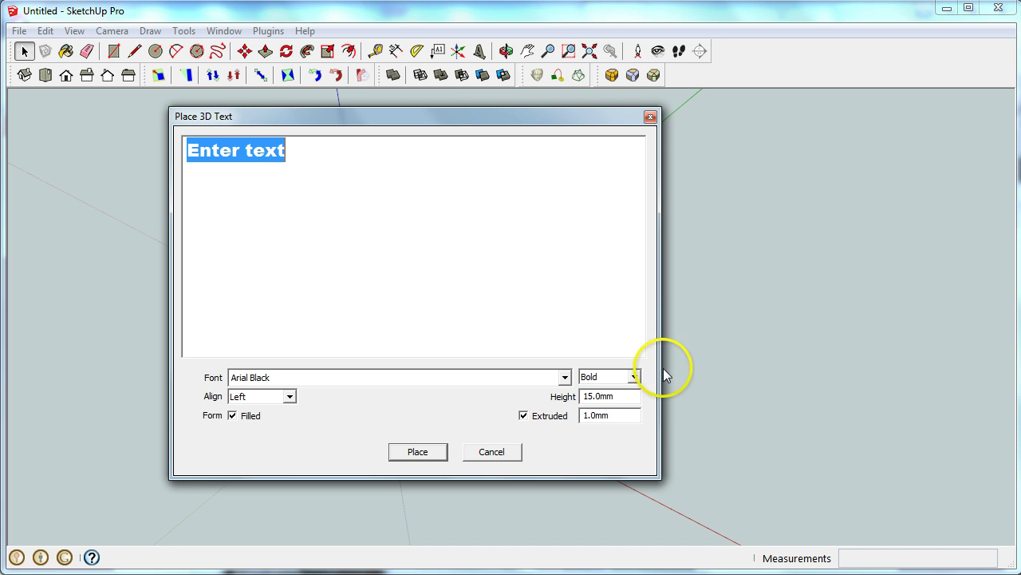
left_click(593, 395)
double_click(593, 395)
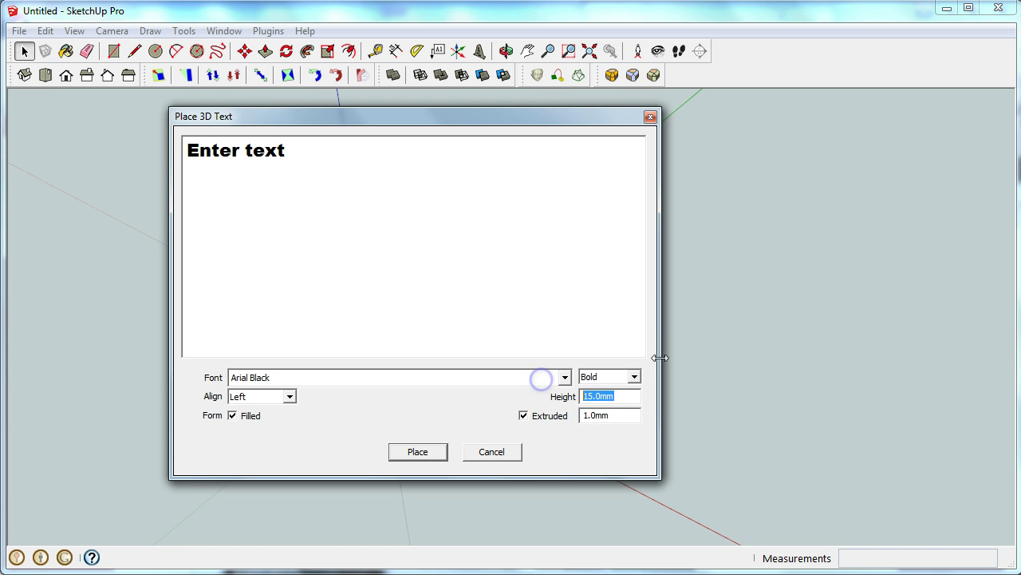
type("500")
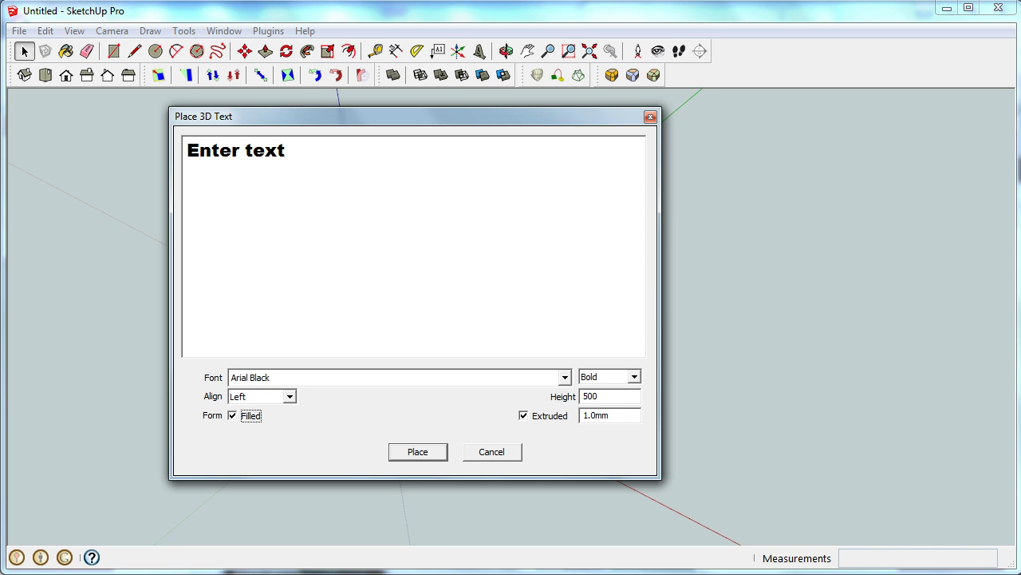
key("Tab")
type("5")
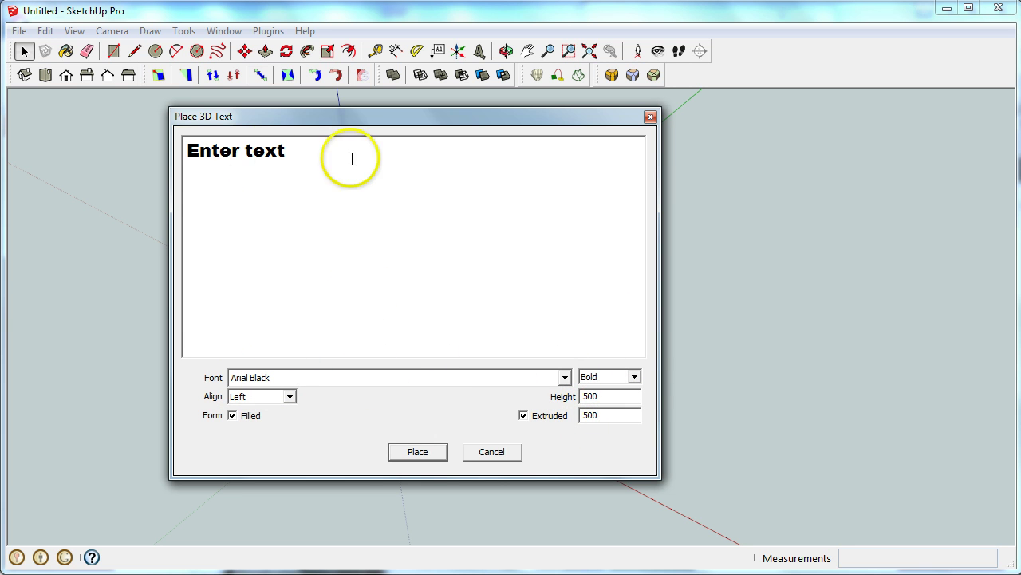
Enter the text LOVE and place it flat on the ground beside the origin, along the red axis
left_click_drag(353, 160, 144, 158)
type("LO")
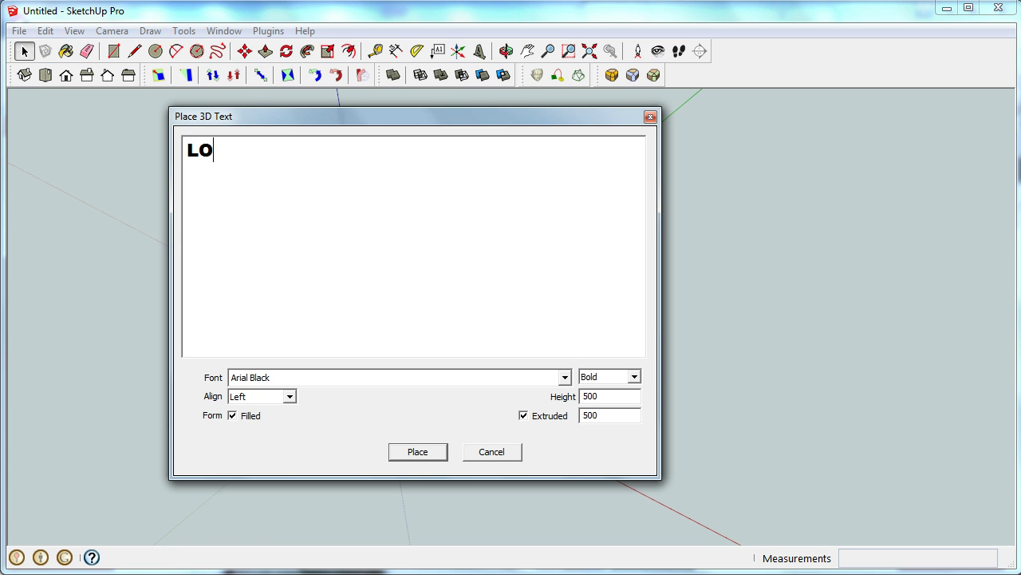
type("CEE")
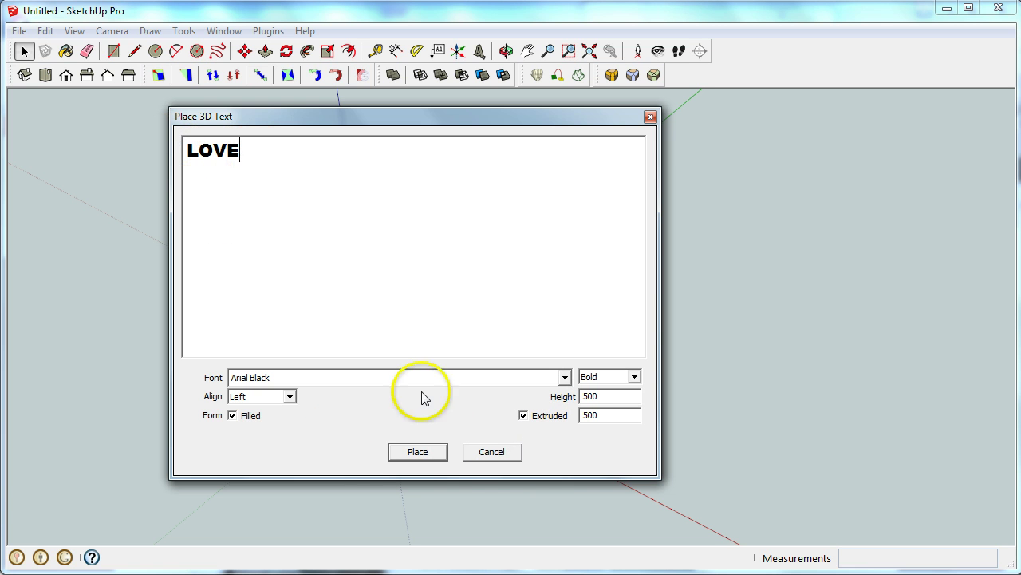
left_click(432, 458)
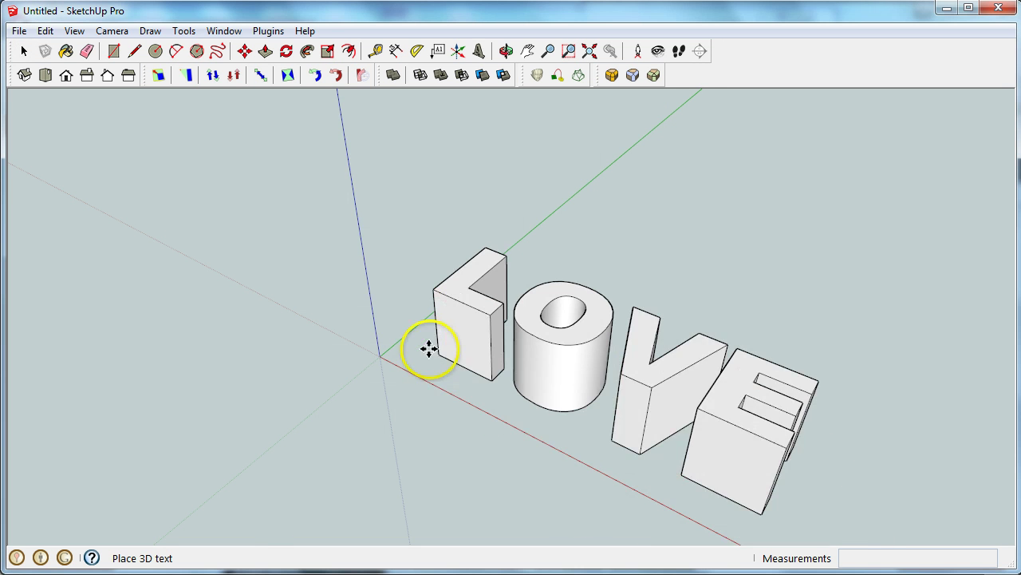
left_click(389, 357)
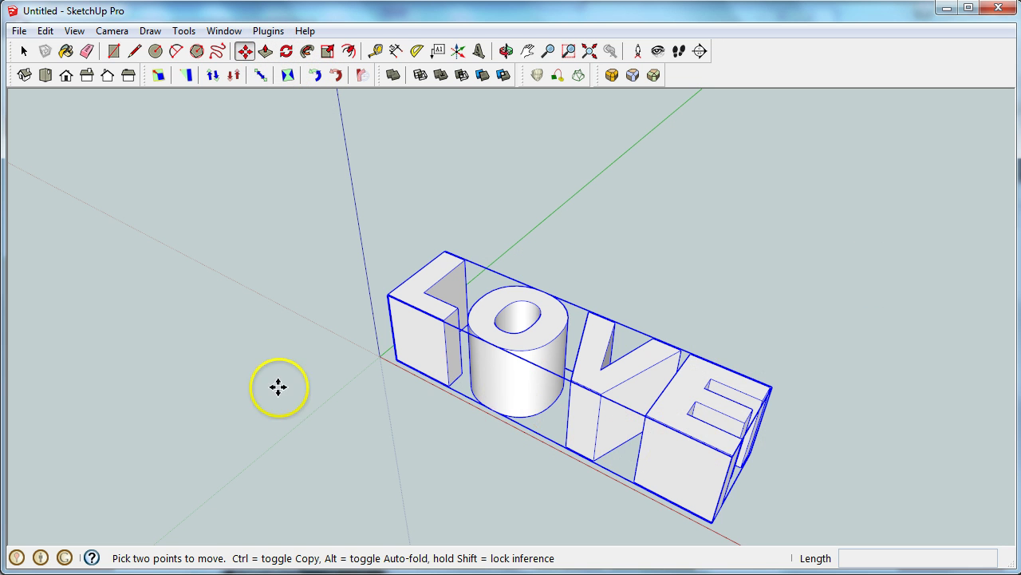
key("o")
left_click_drag(542, 387, 586, 128)
key("m")
middle_click_drag(532, 422, 627, 299)
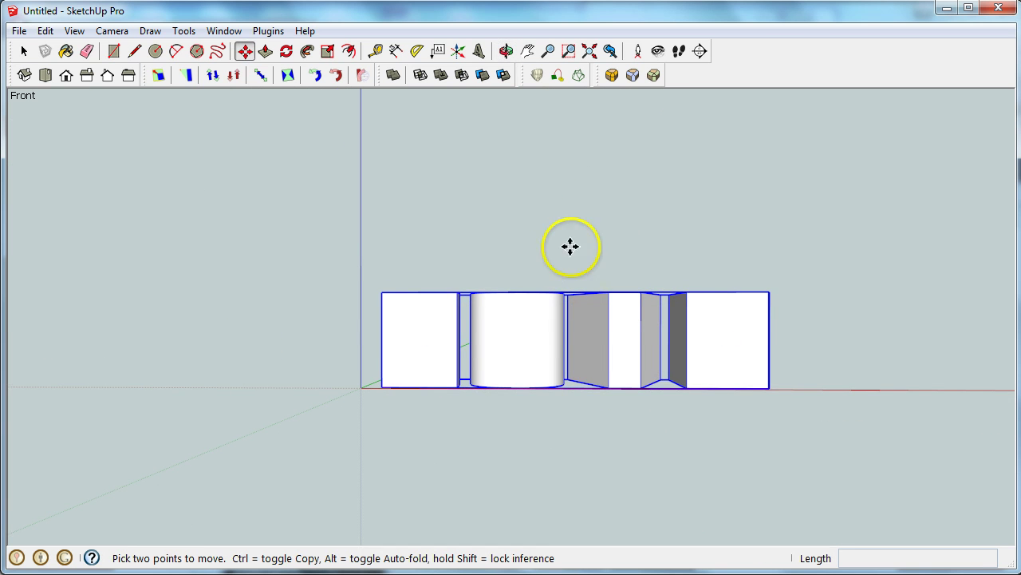
middle_click_drag(570, 247, 542, 492)
middle_click_drag(787, 344, 579, 435)
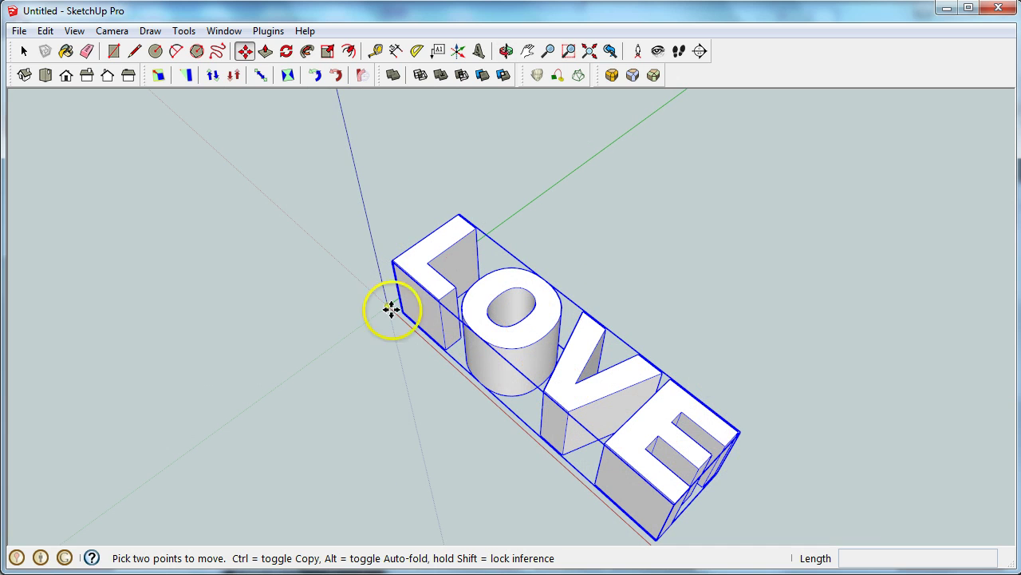
Draw a long rectangle on the ground behind the LOVE text and pull it up about 634 mm into a box
left_click(113, 50)
left_click(679, 124)
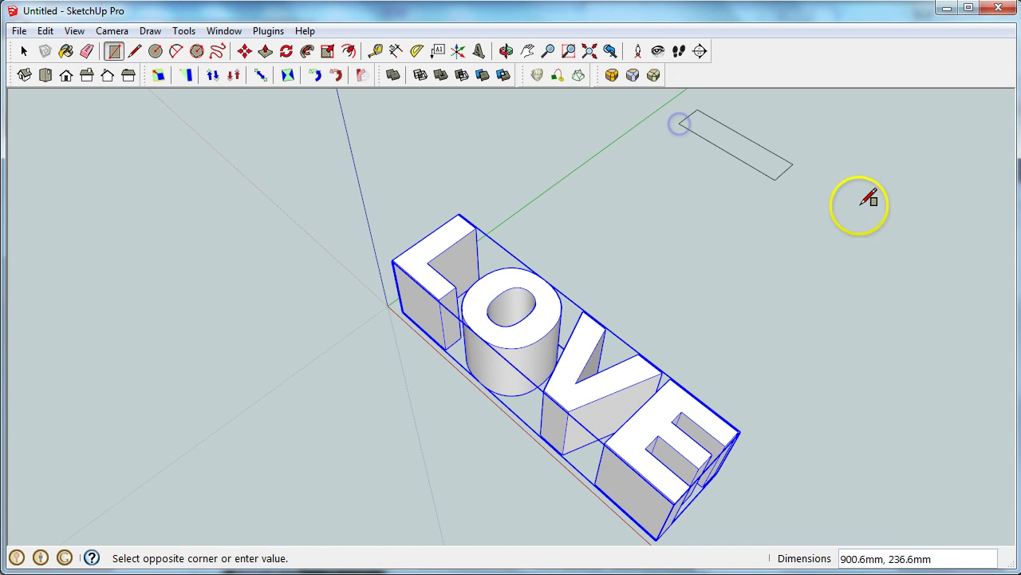
left_click(971, 224)
key("p")
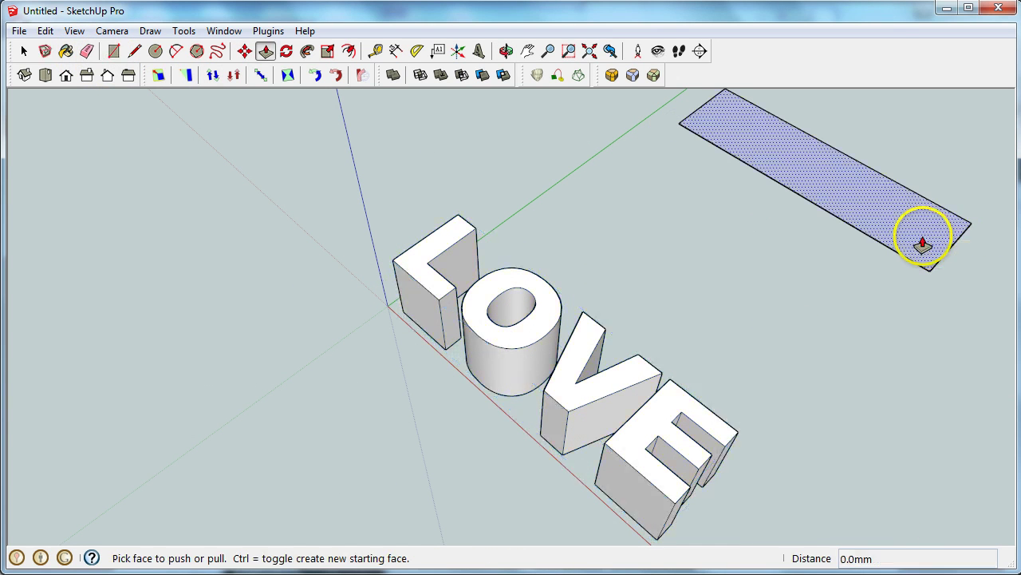
left_click(928, 238)
left_click(923, 146)
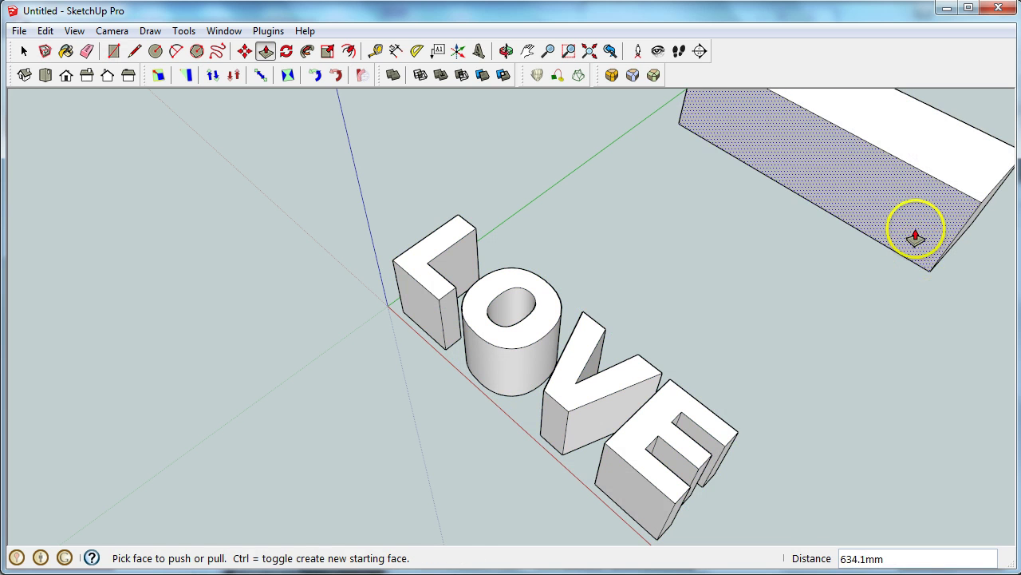
Select the whole box with all its faces and edges and make it a group
key("space")
triple_click(916, 230)
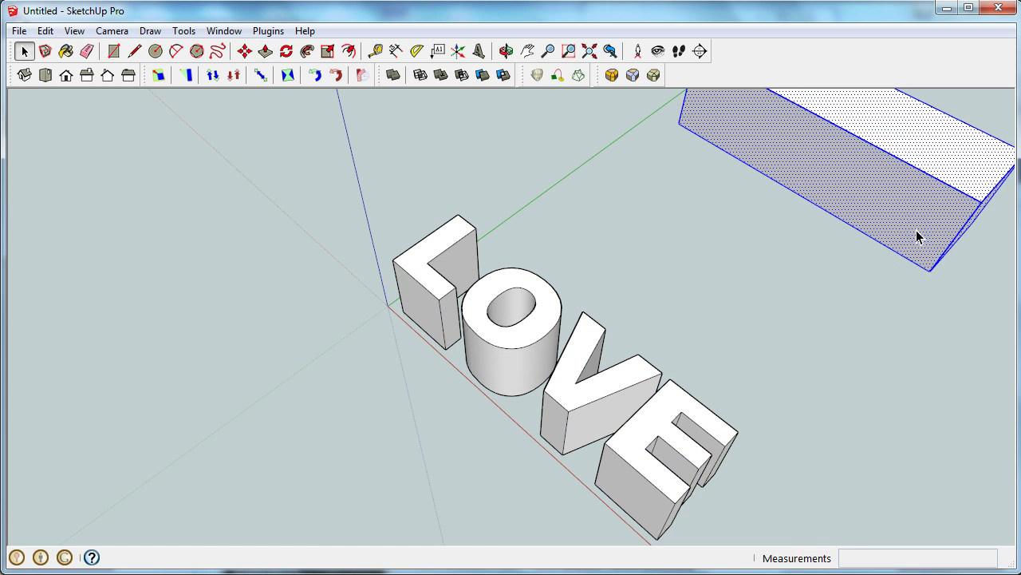
right_click(916, 230)
left_click(1015, 368)
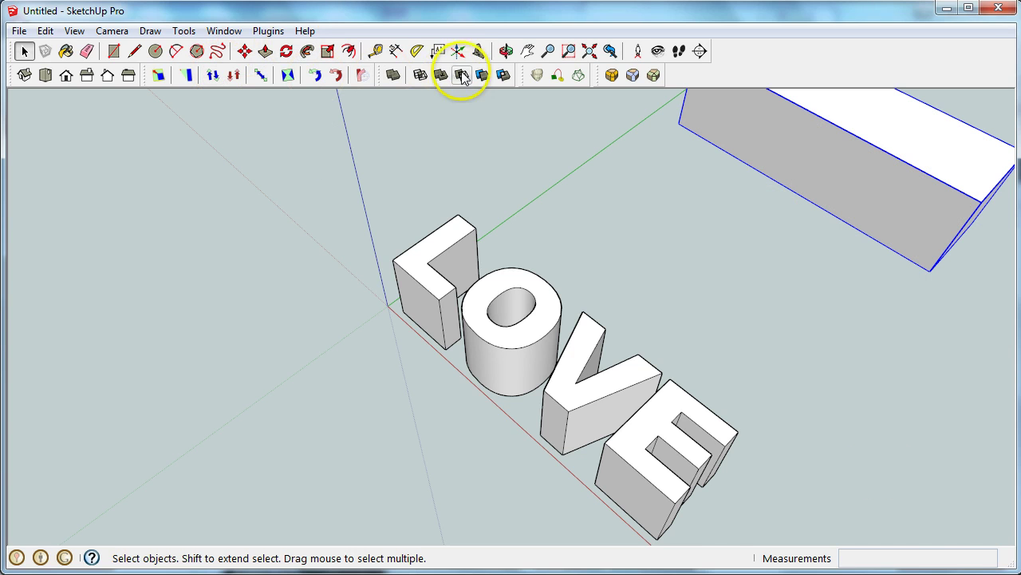
Create the 3D text HATE, 500 mm high and extruded 500 mm, and place it upright on the box's front face
left_click(478, 51)
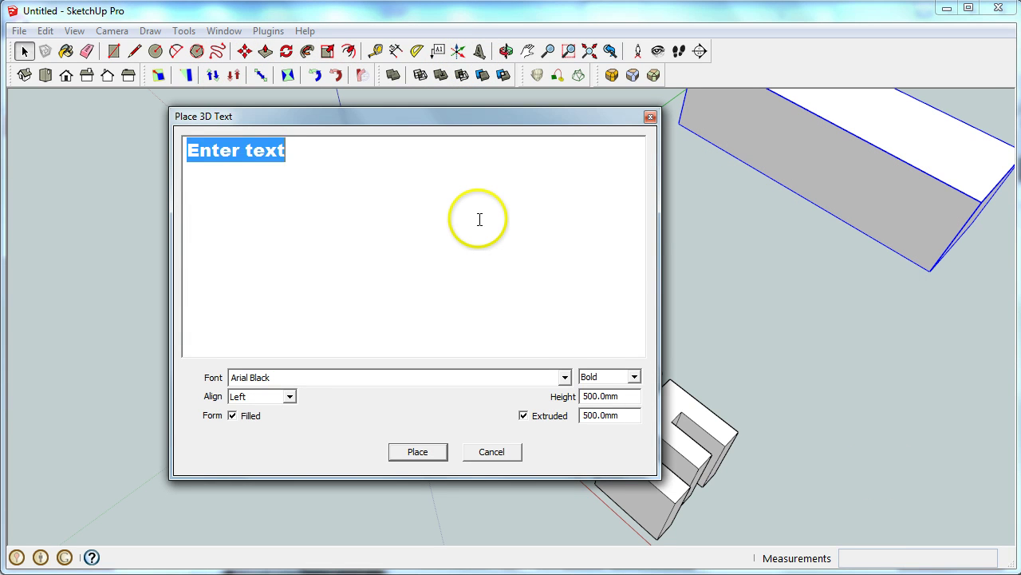
type("HATE")
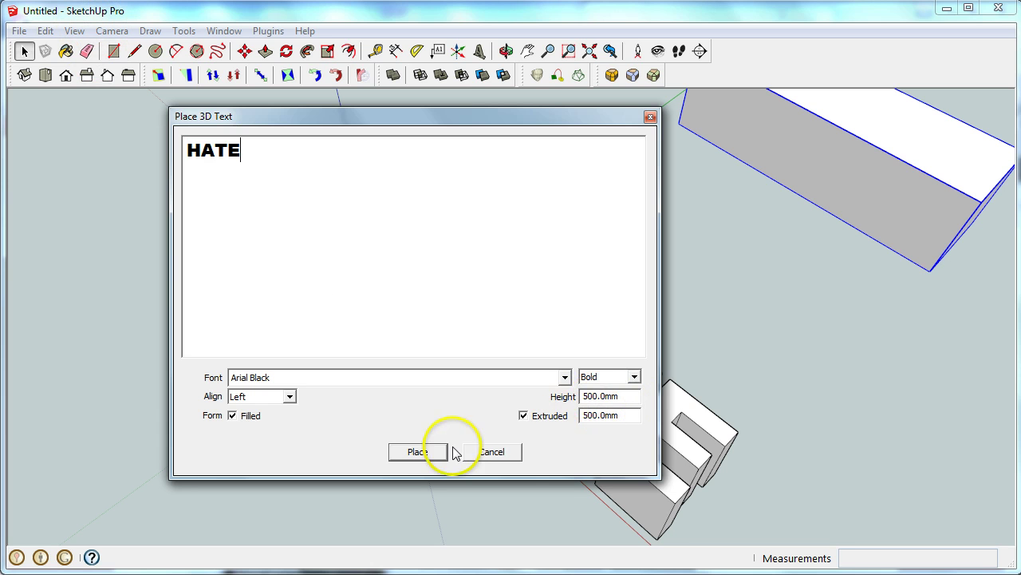
left_click(418, 451)
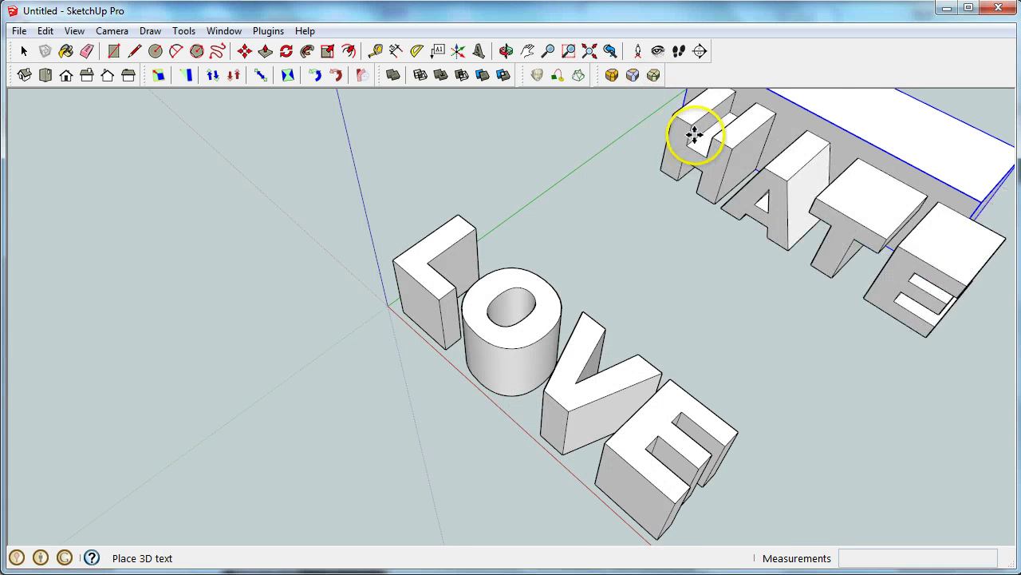
left_click(722, 125)
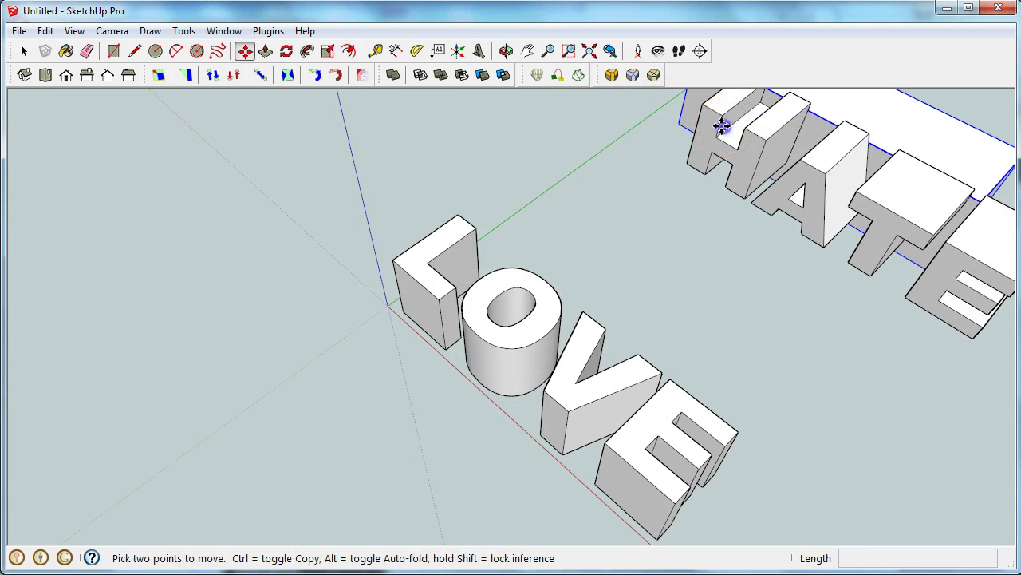
Shift the HATE text about 312 mm along the plane of the box's front face
scroll(819, 257, "down", 2)
middle_click_drag(820, 257, 912, 292)
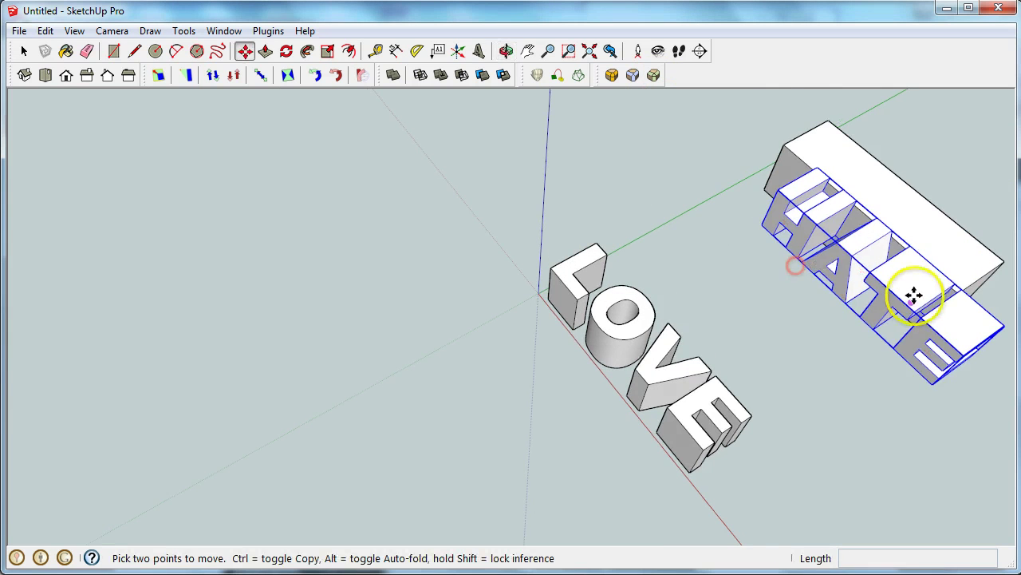
left_click(843, 278)
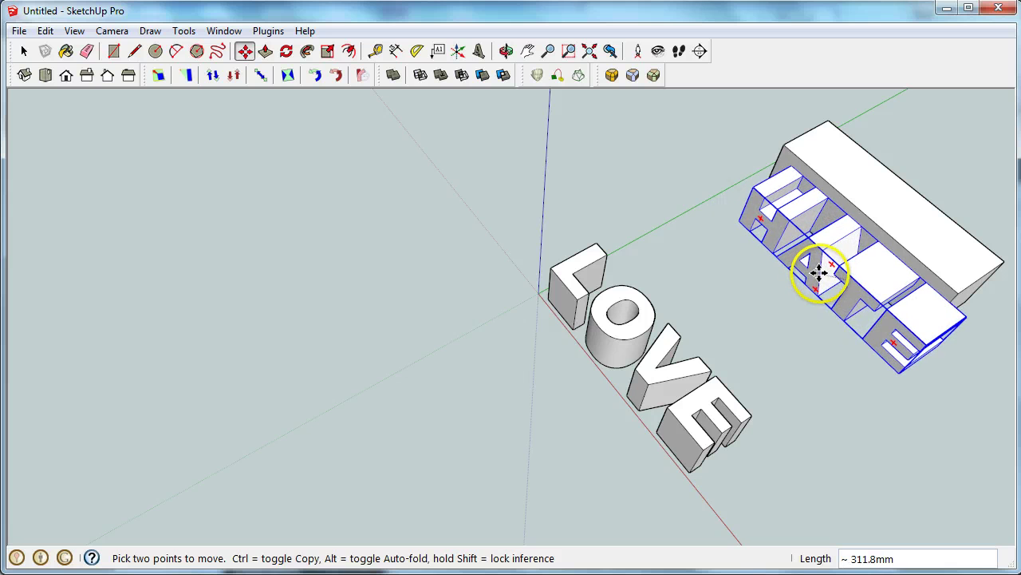
left_click(819, 273)
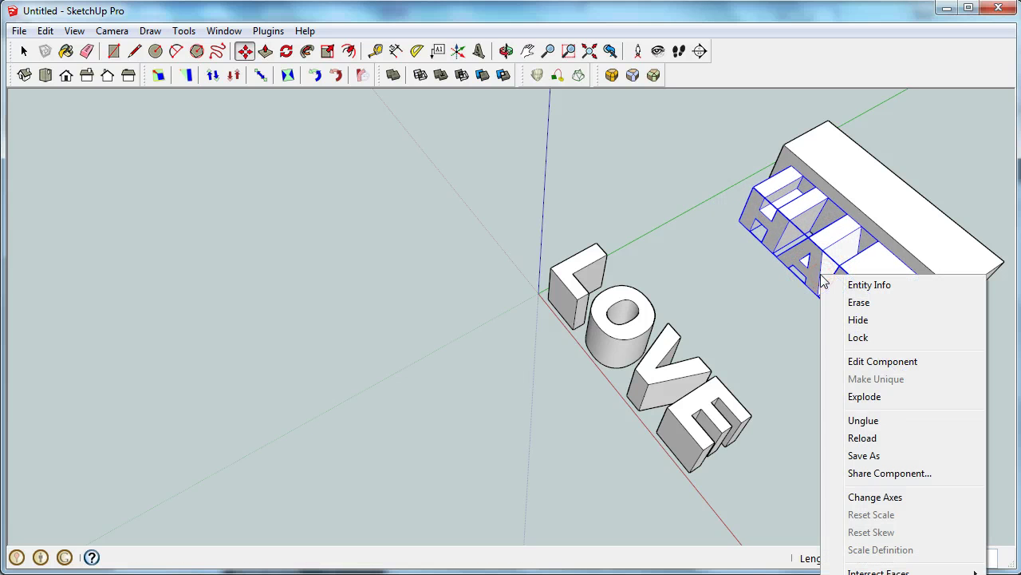
left_click(718, 312)
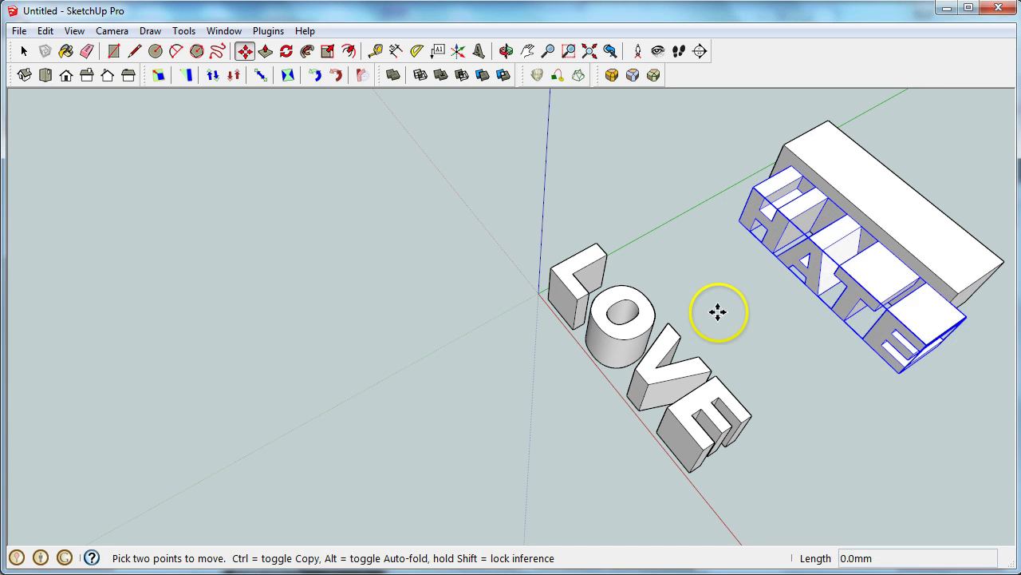
Delete the box behind the HATE text and clear the selection
key("space")
left_click(912, 221)
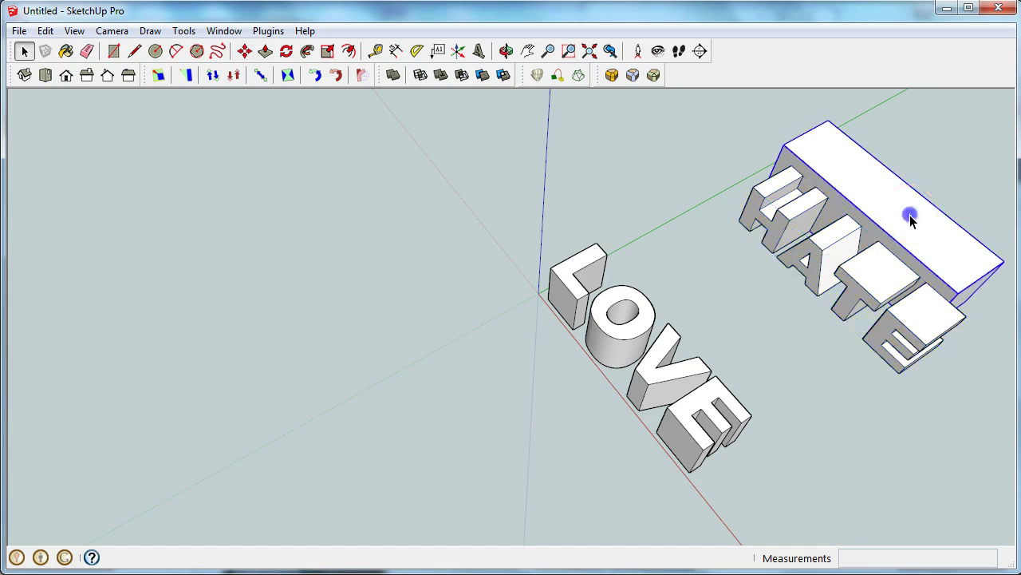
key("Delete")
left_click(827, 348)
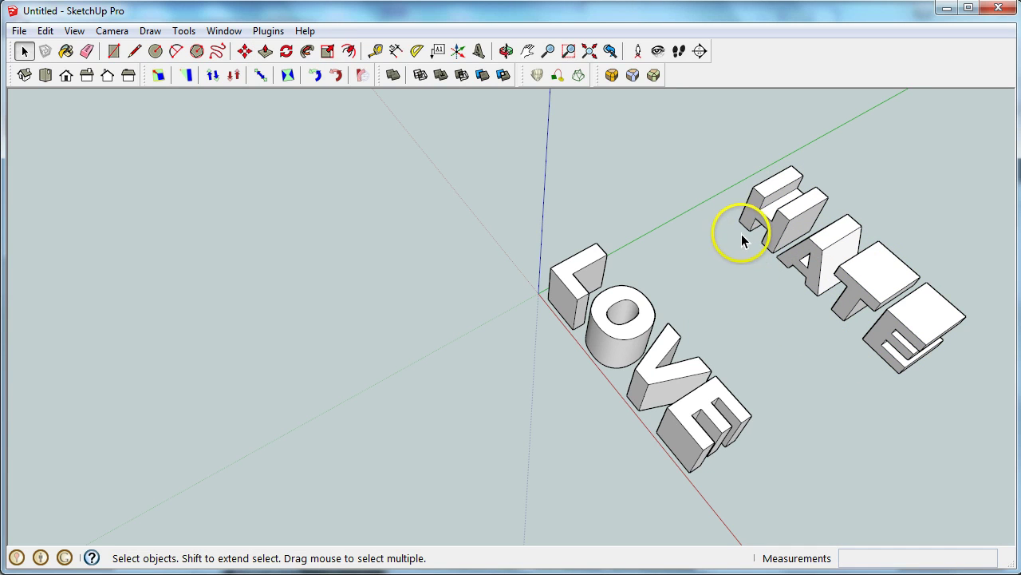
Move the HATE text by its lower front corner so it stands beside the E of LOVE along the red axis
key("m")
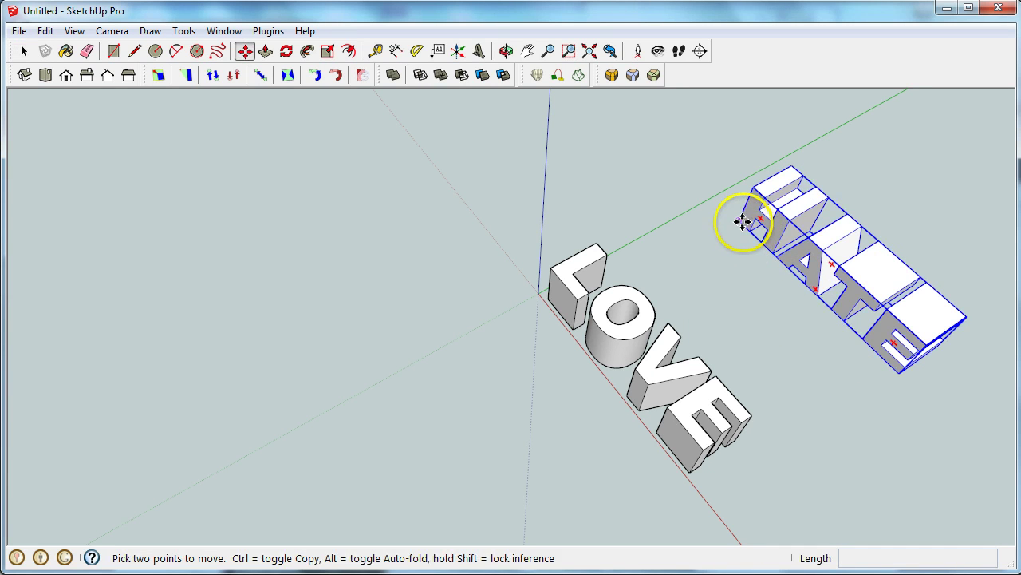
left_click(742, 221)
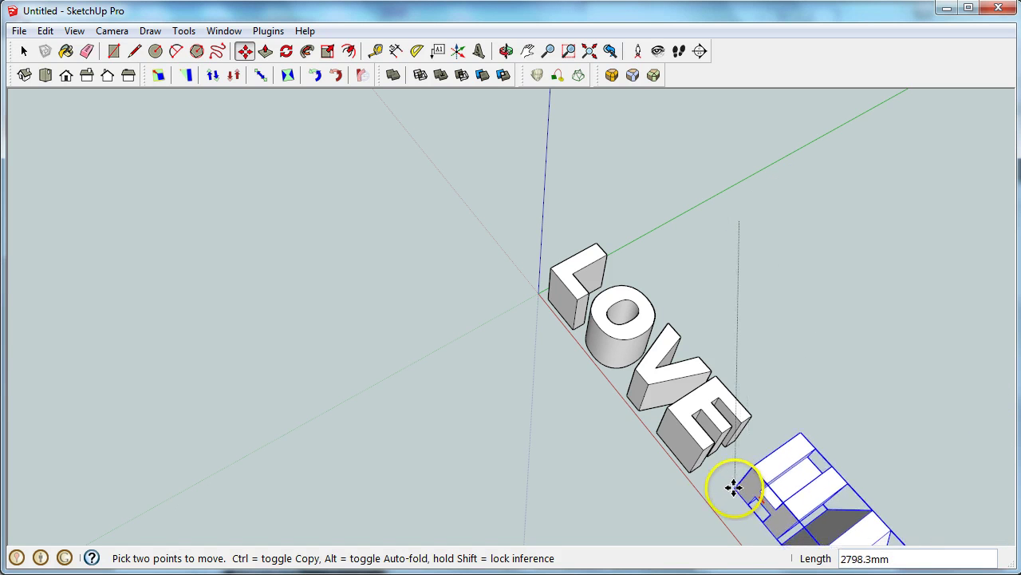
left_click(714, 493)
Explode the LOVE text component into loose letter geometry and clear the selection
middle_click_drag(484, 408, 780, 371)
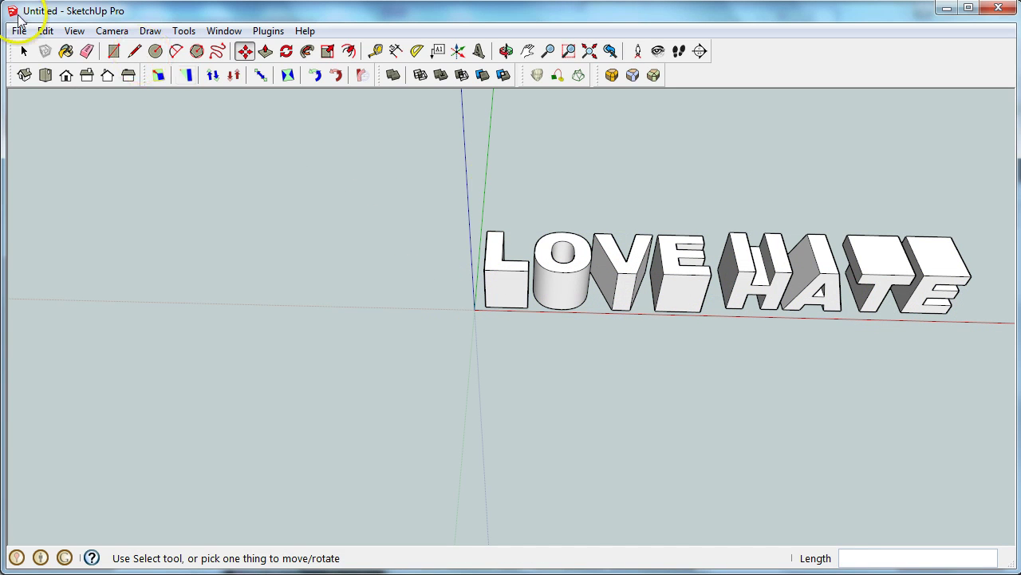
scroll(645, 285, "up", 5)
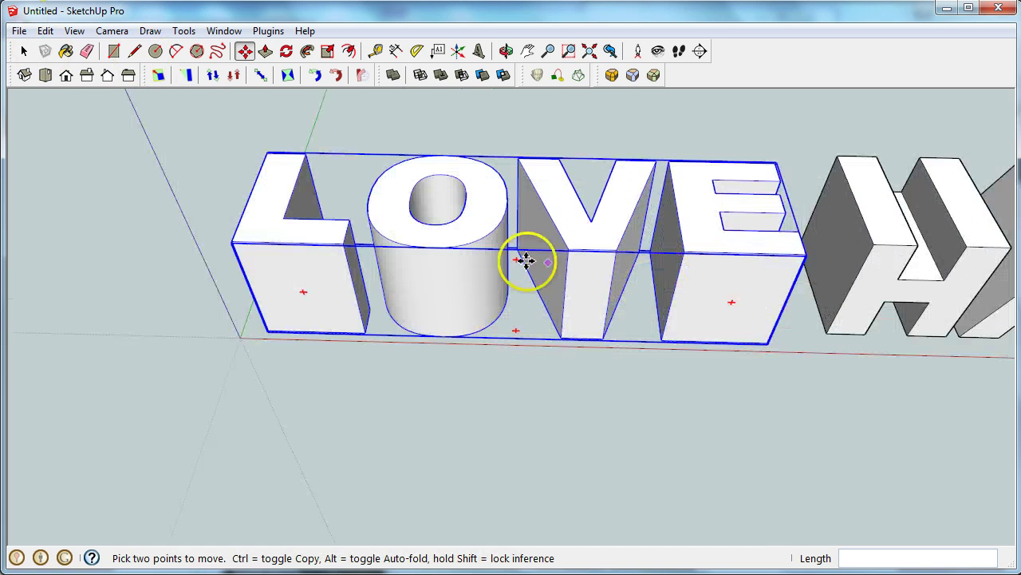
left_click(24, 51)
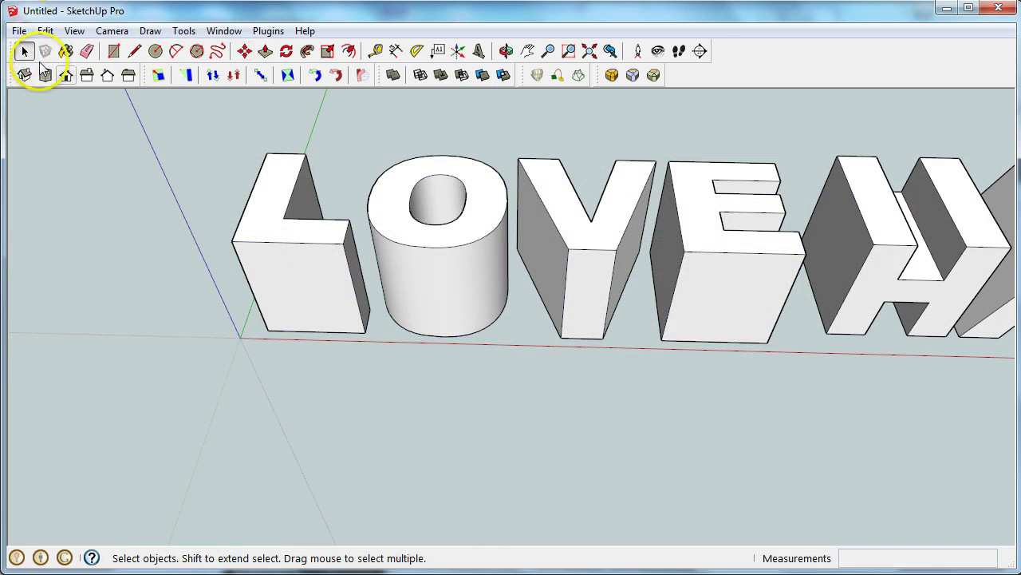
right_click(324, 288)
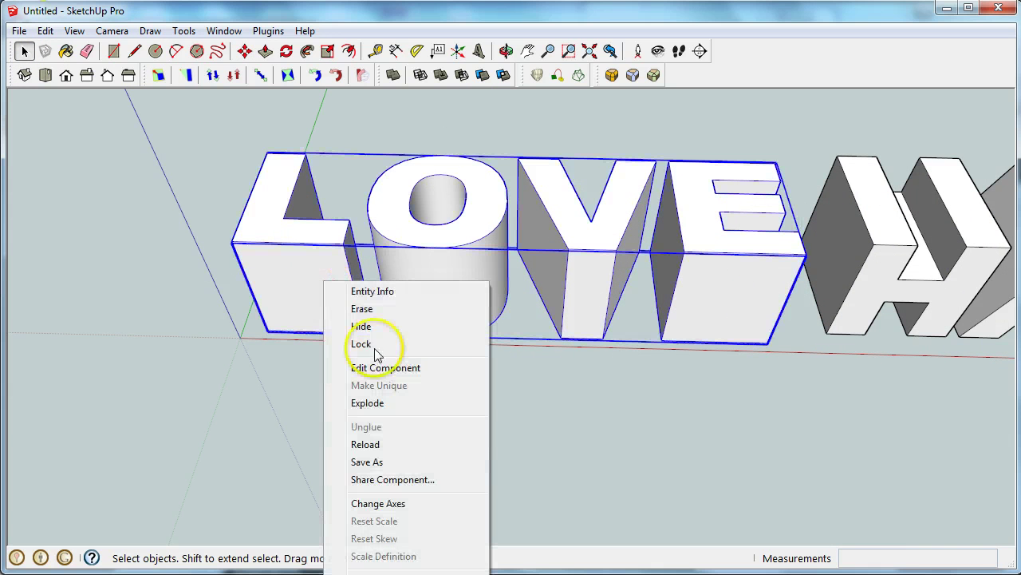
left_click(381, 410)
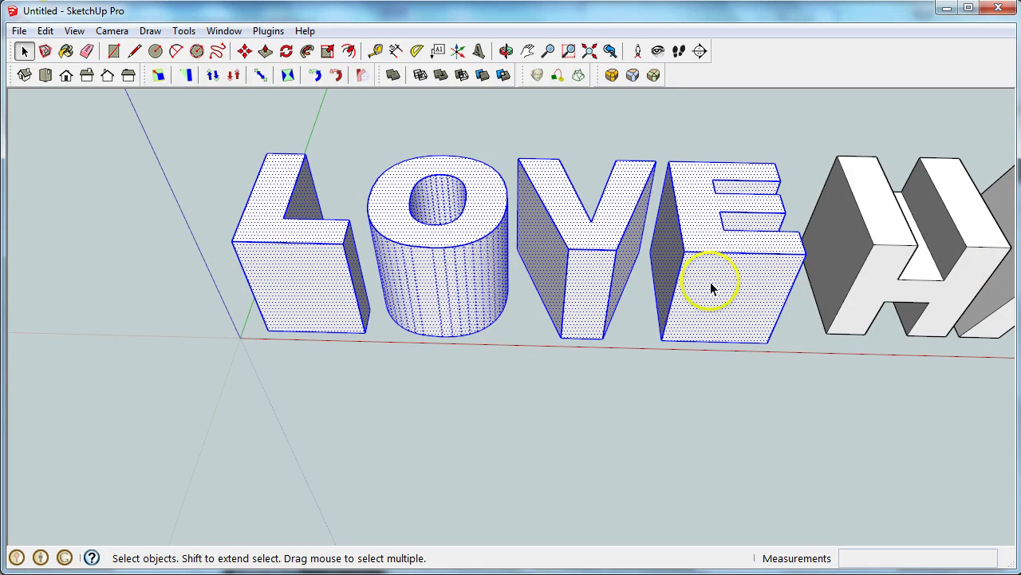
left_click(346, 405)
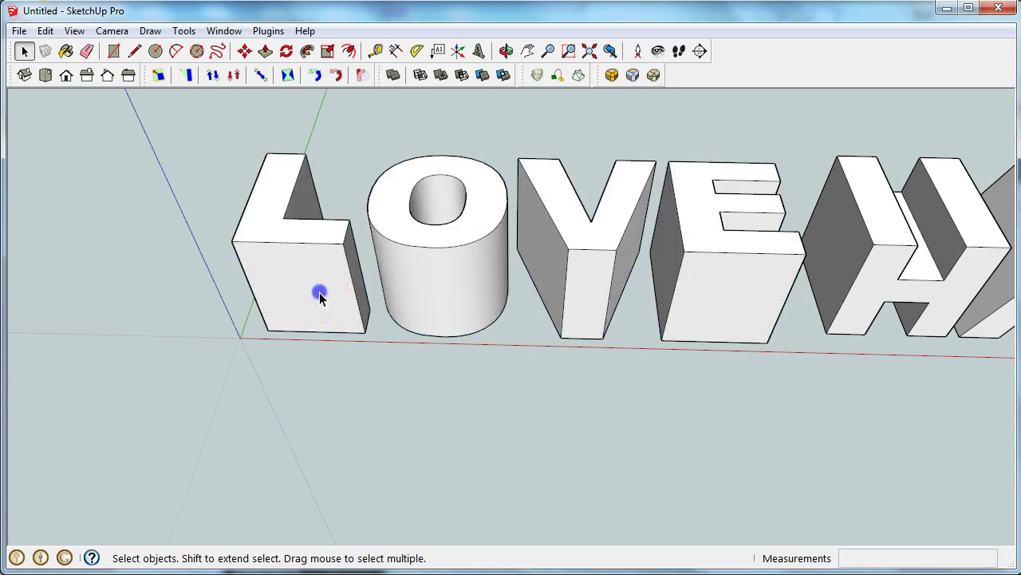
Select all geometry of the letter L and make it a group
left_click(320, 292)
right_click(319, 292)
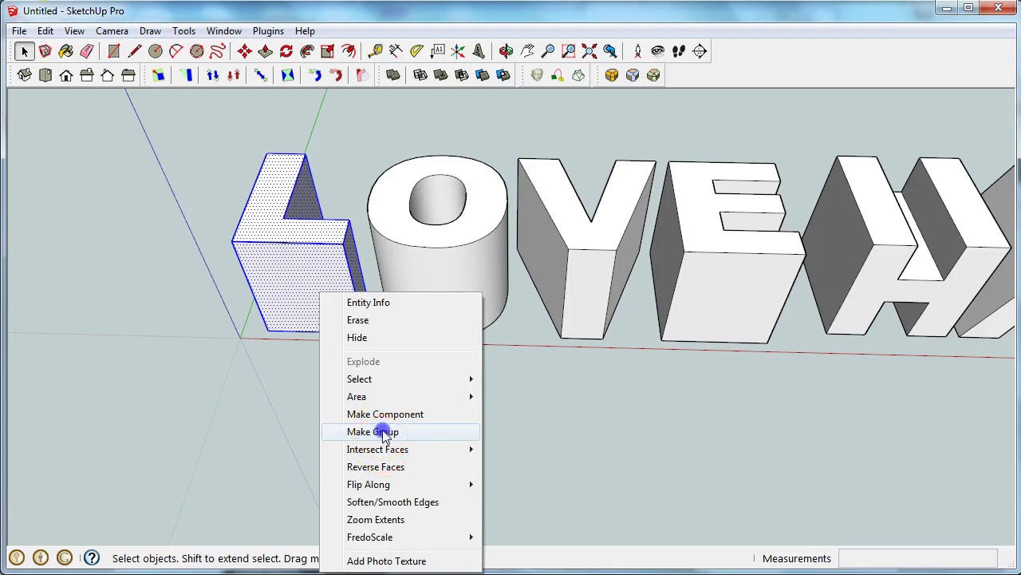
left_click(378, 426)
Select all geometry of the letter O and then of the V, making each letter its own group
left_click(448, 273)
right_click(448, 273)
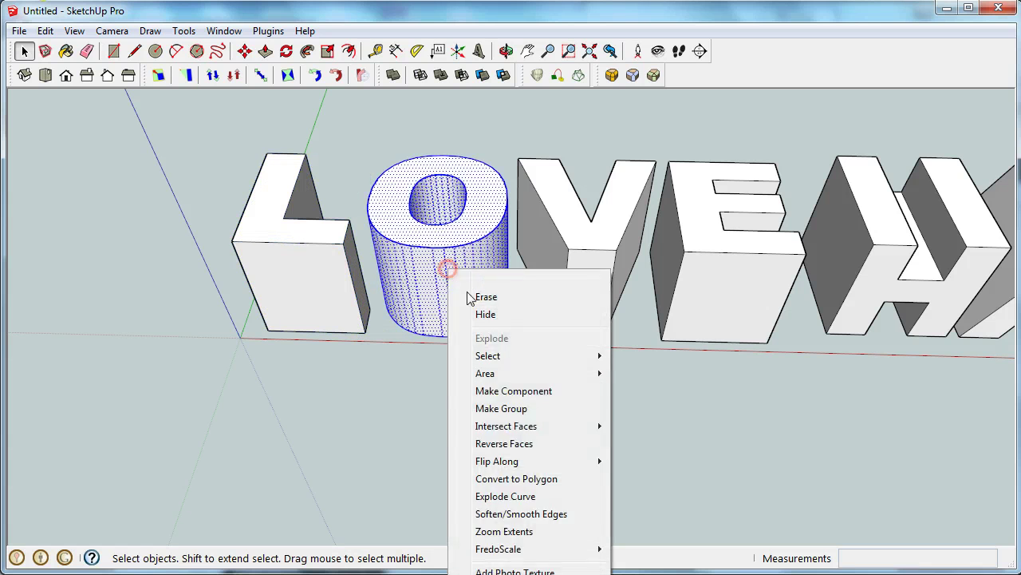
left_click(515, 406)
left_click(584, 274)
right_click(584, 274)
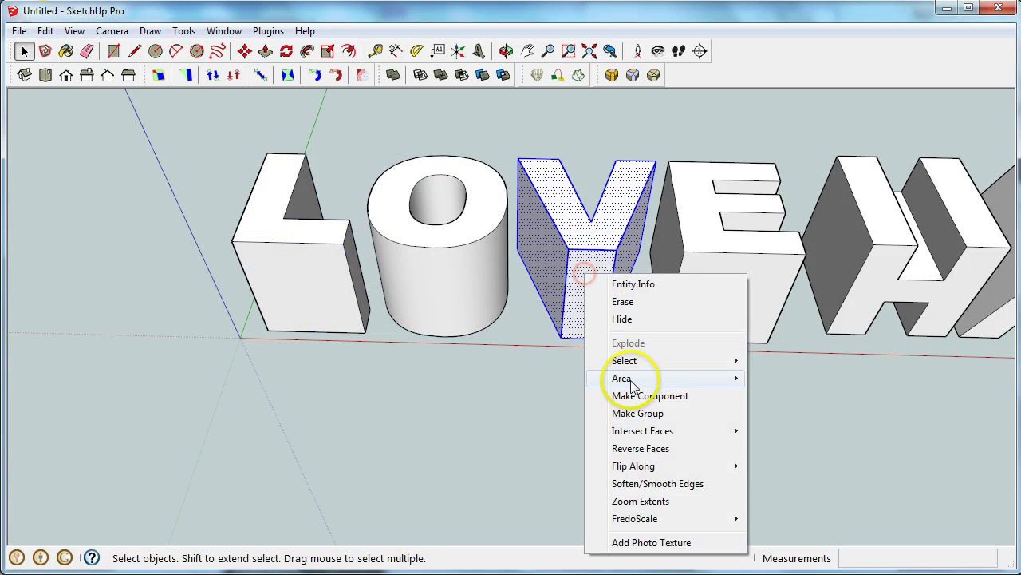
left_click(652, 413)
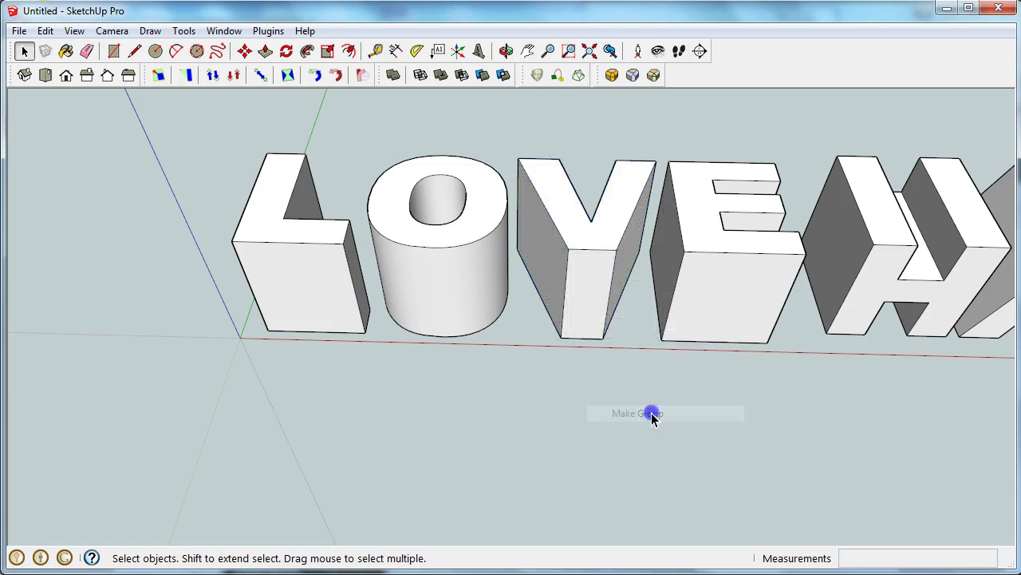
Make the E of LOVE a group and check that L, O, V and E each select as separate groups
triple_click(718, 304)
right_click(718, 304)
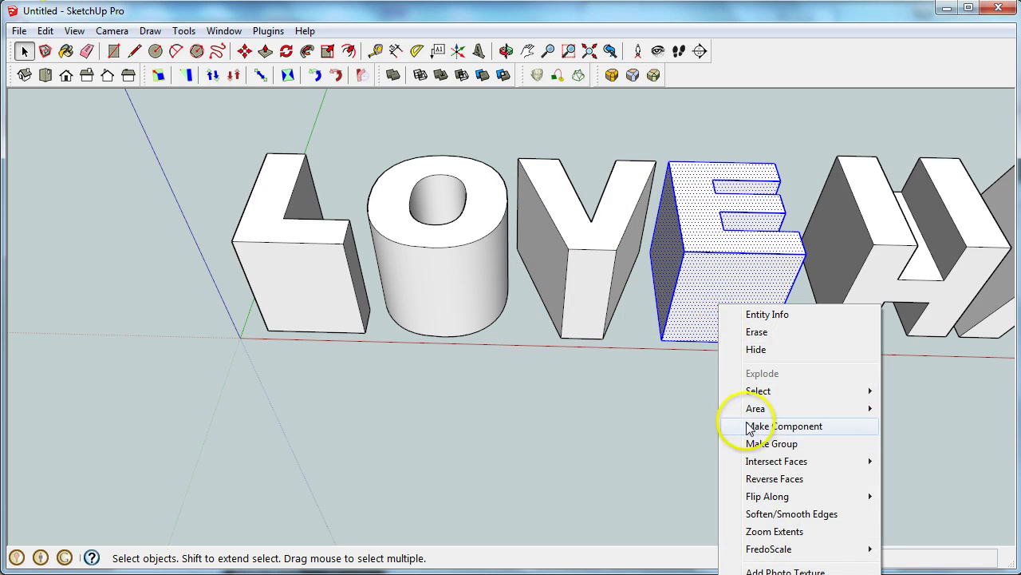
left_click(786, 445)
left_click(286, 274)
left_click(441, 276)
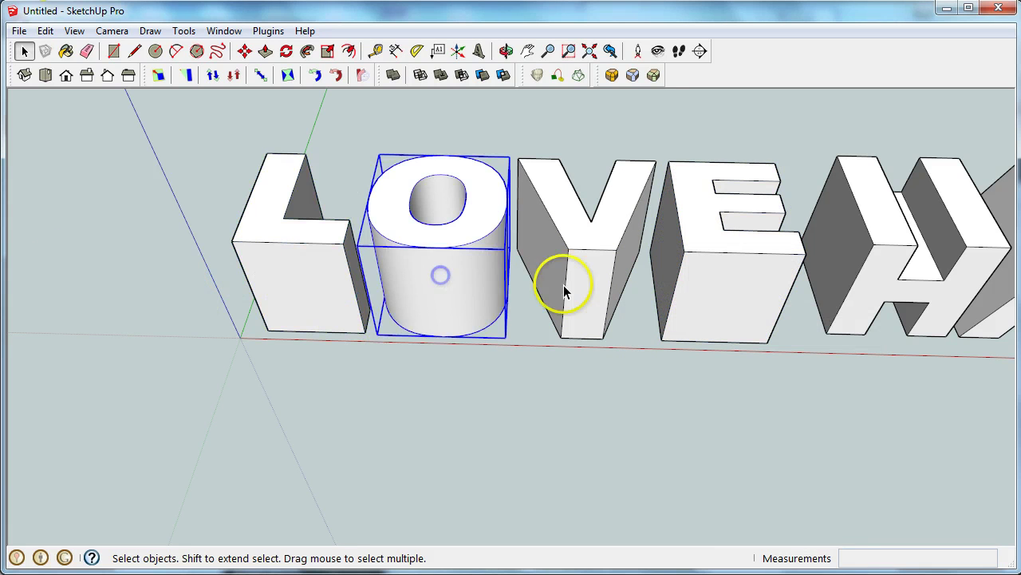
left_click(563, 285)
left_click(702, 297)
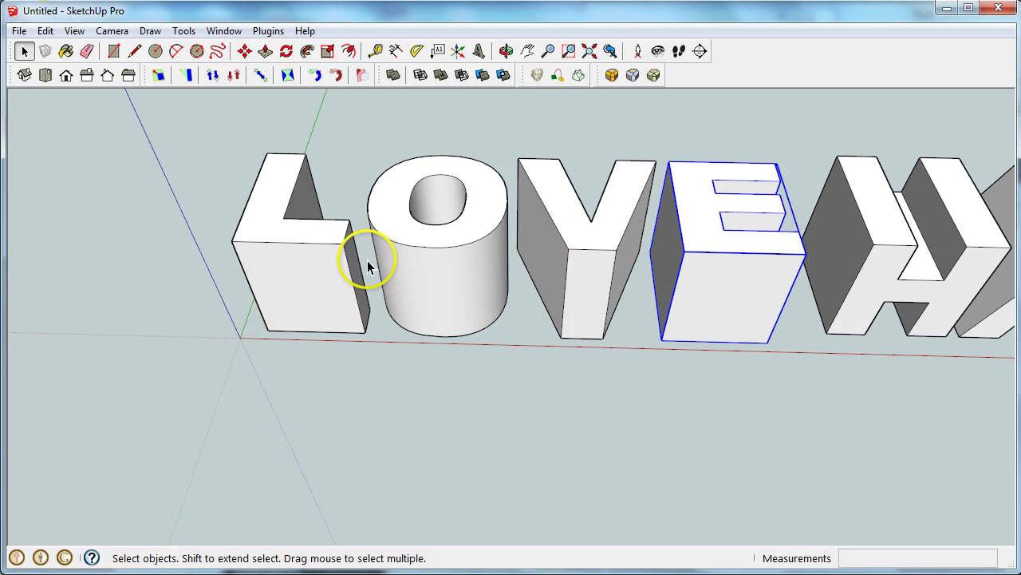
Set the camera to parallel projection and show the model from the top
middle_click_drag(525, 318, 534, 337)
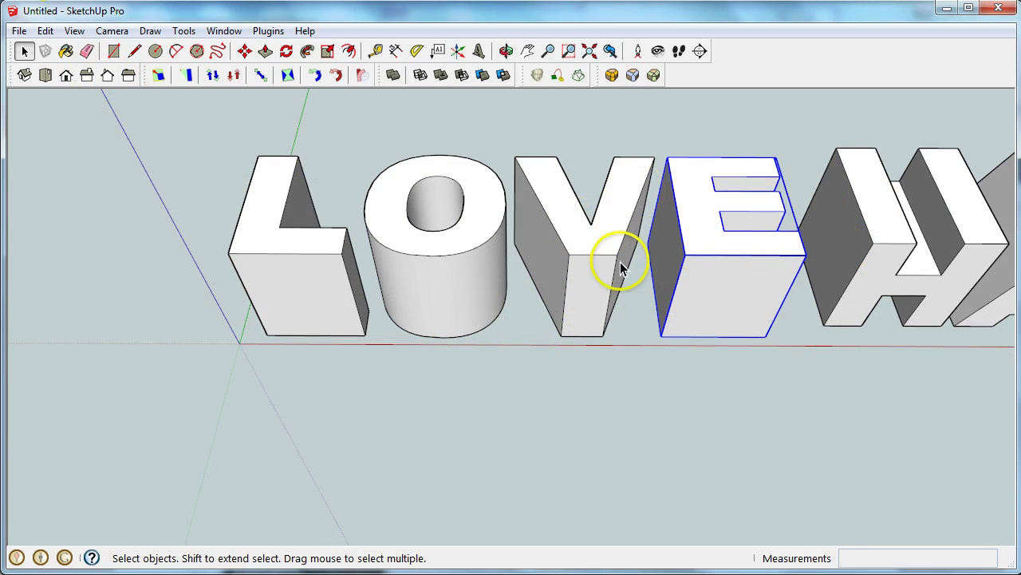
left_click(112, 32)
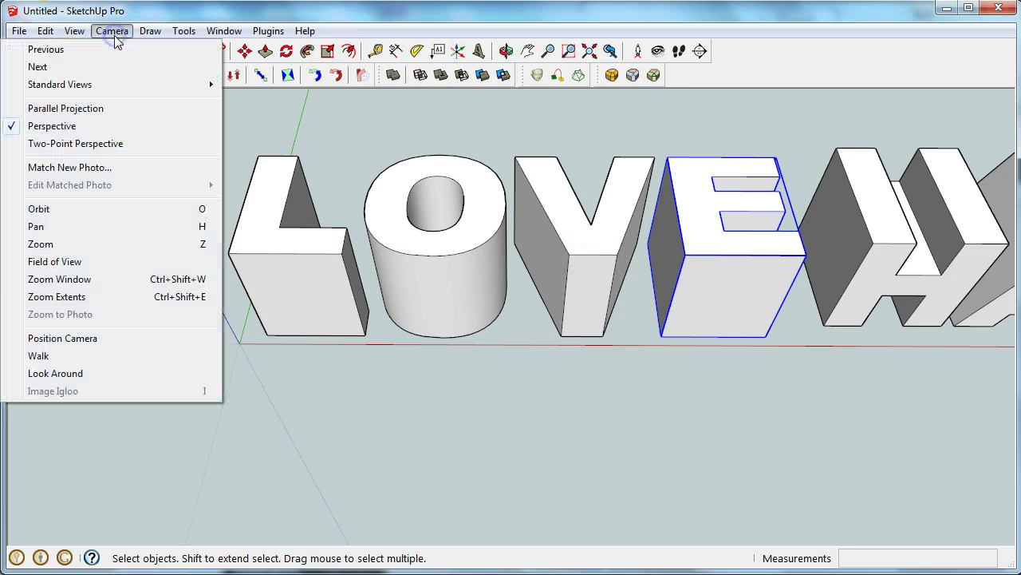
left_click(104, 110)
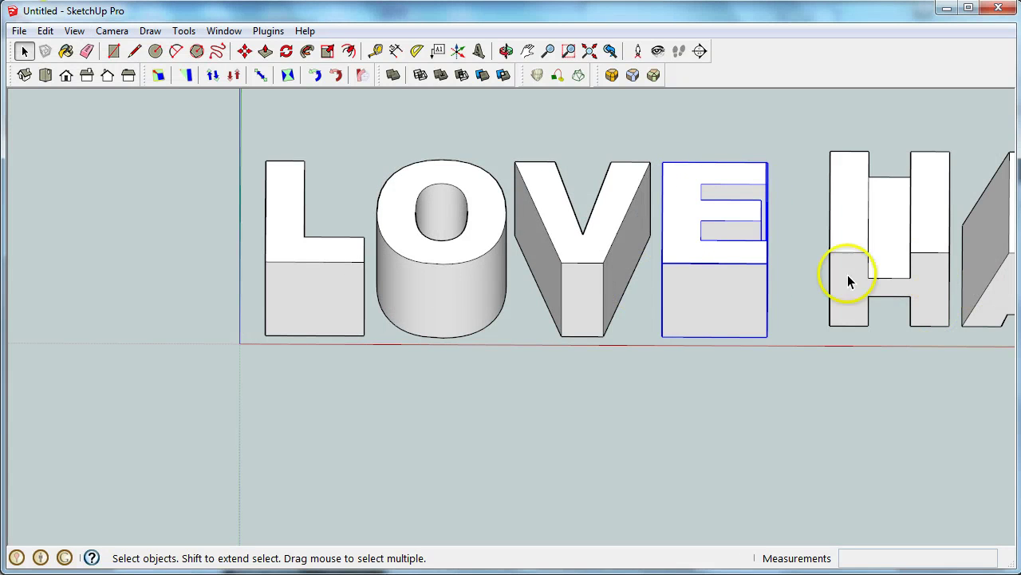
left_click(43, 82)
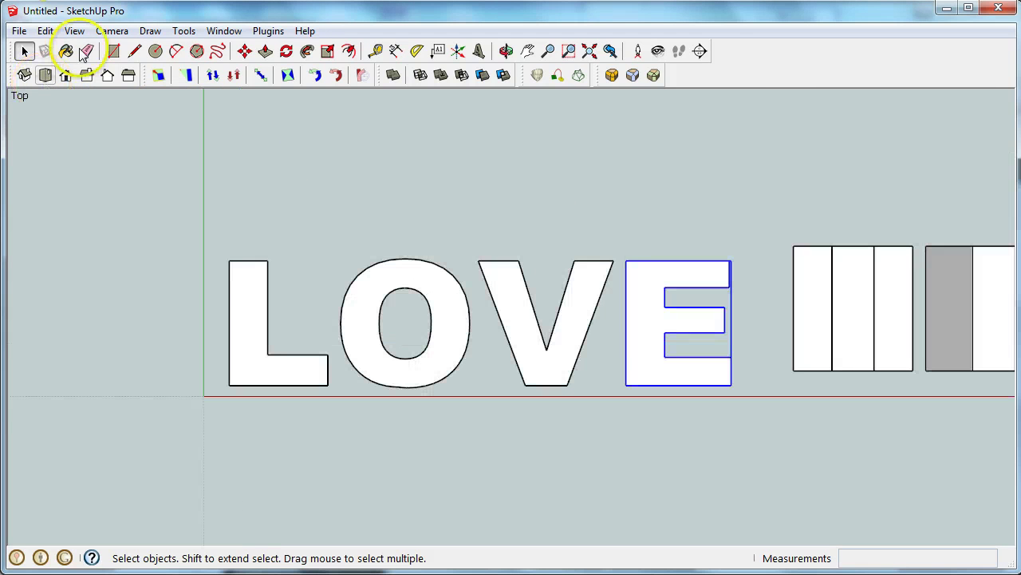
Switch the top view to perspective and back to parallel projection to compare the two
left_click(111, 31)
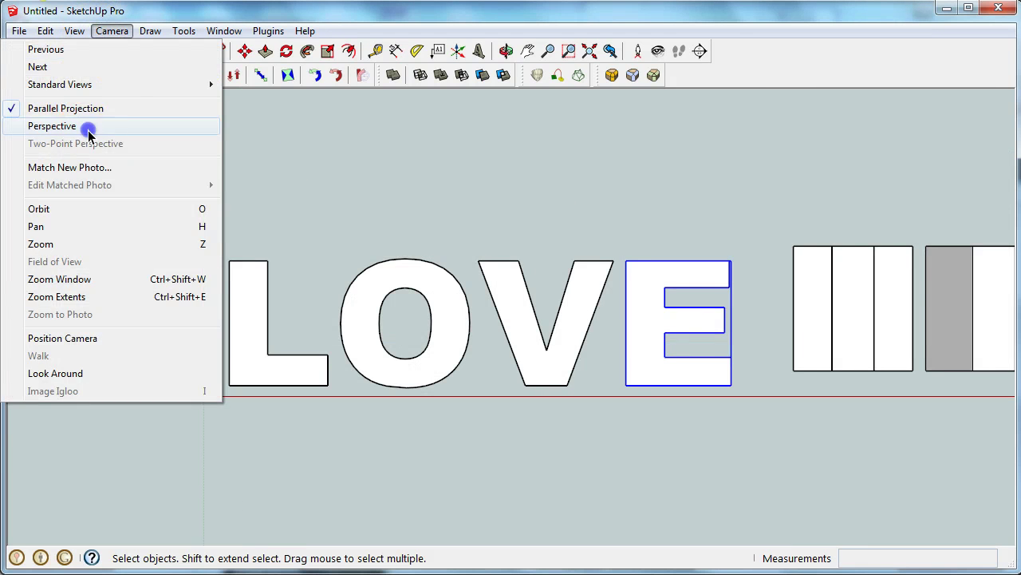
left_click(52, 127)
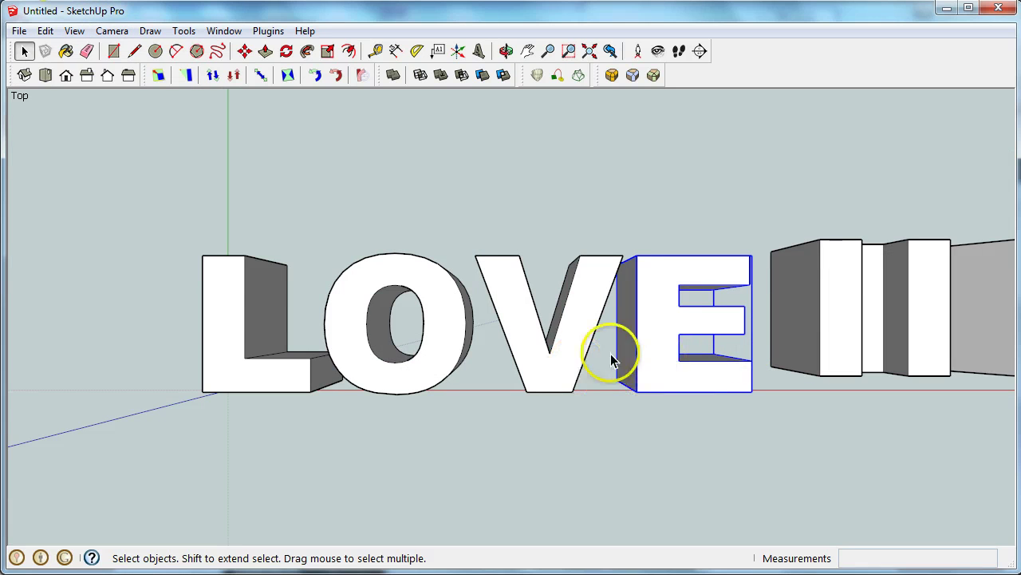
left_click(112, 30)
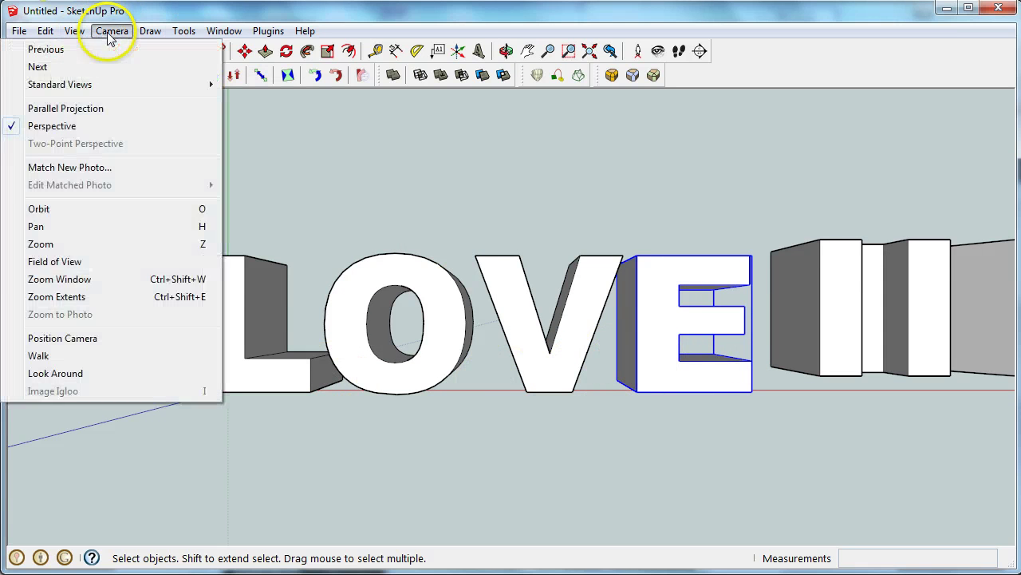
left_click(114, 108)
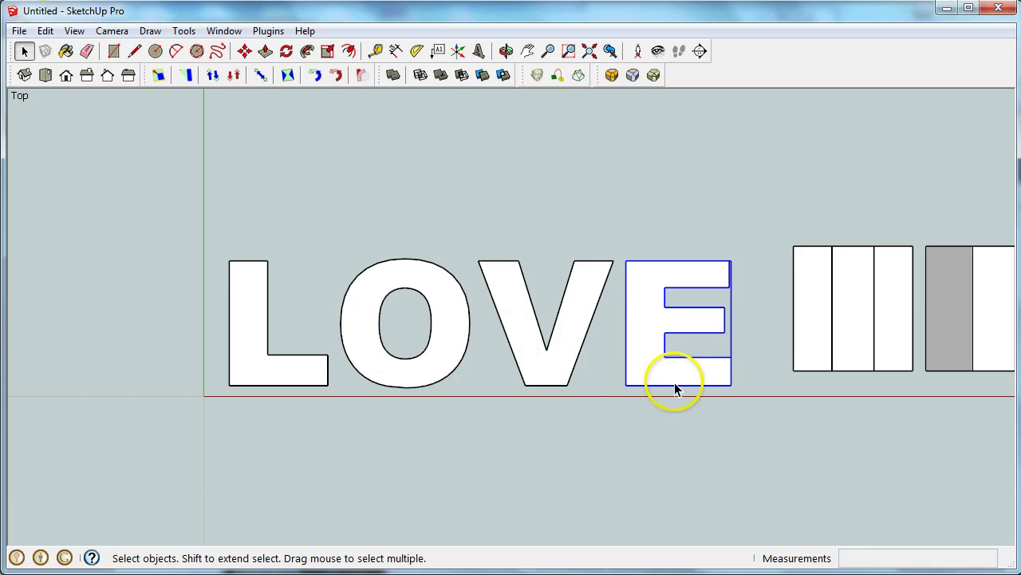
Move the letter O about 152 mm along the red axis so it overlaps the foot of the L
left_click(480, 430)
key("m")
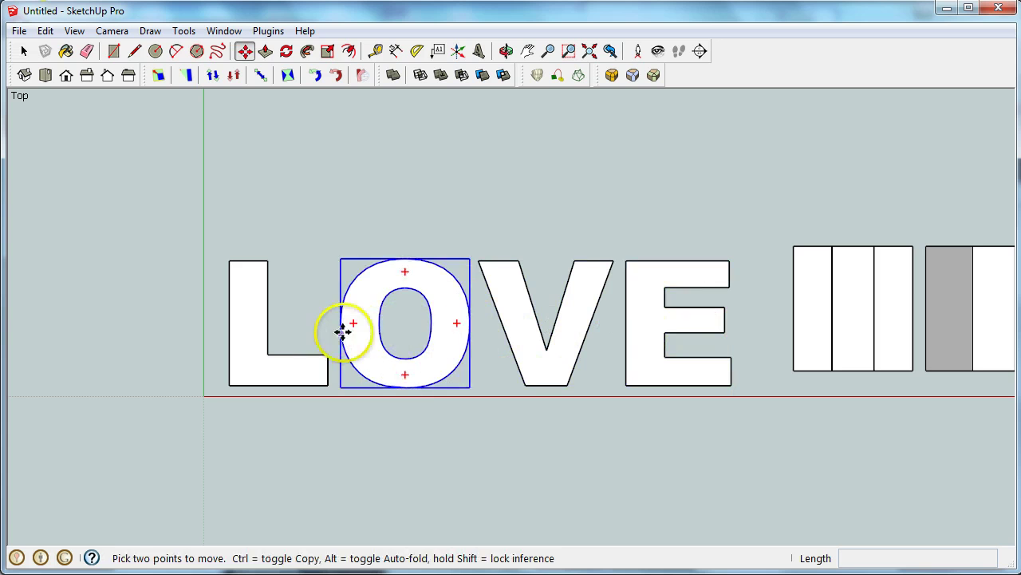
left_click(449, 366)
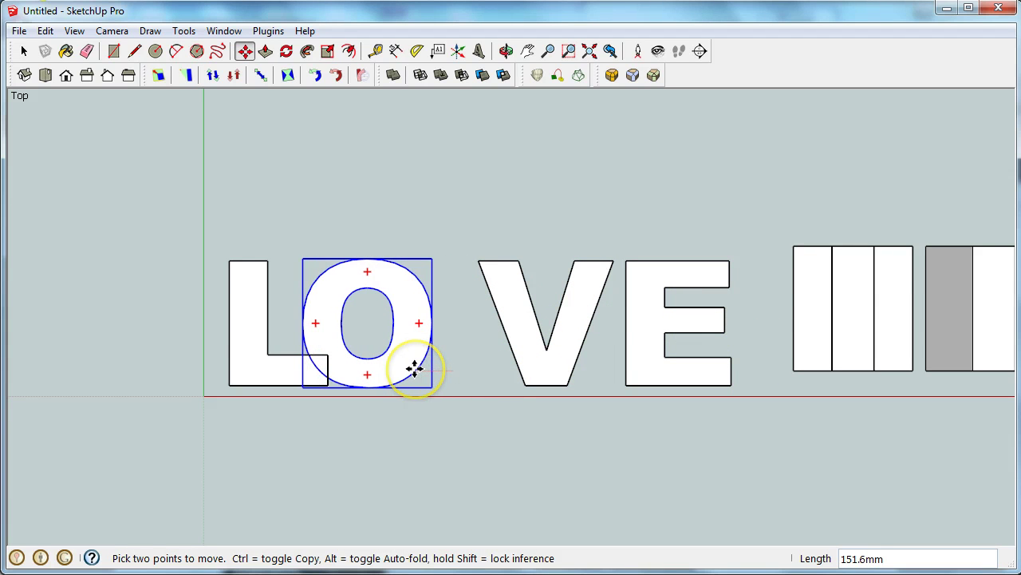
left_click(414, 369)
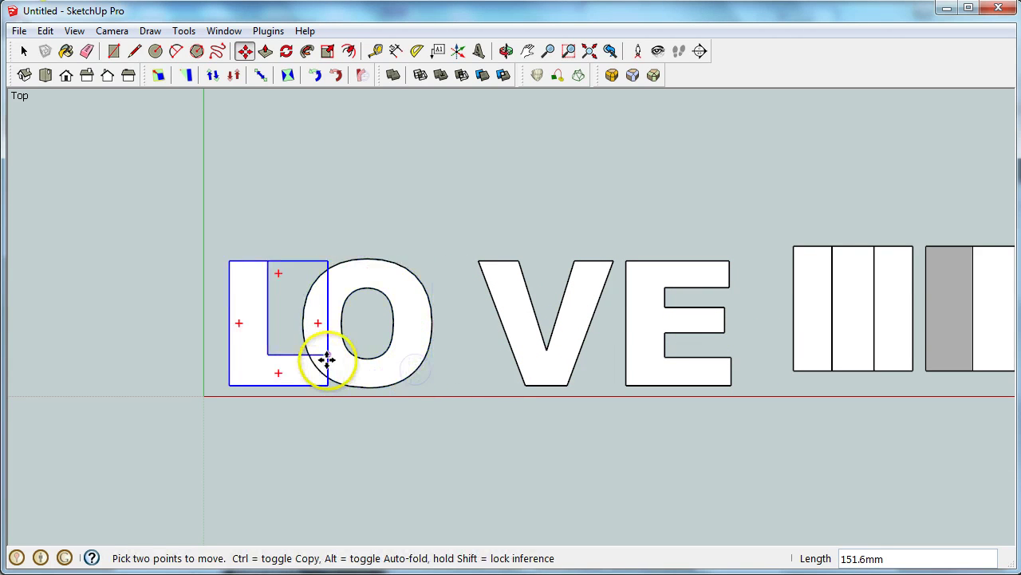
Move the V about 288 mm and the E about 400 mm along the red axis so each overlaps its preceding letter
left_click(529, 370)
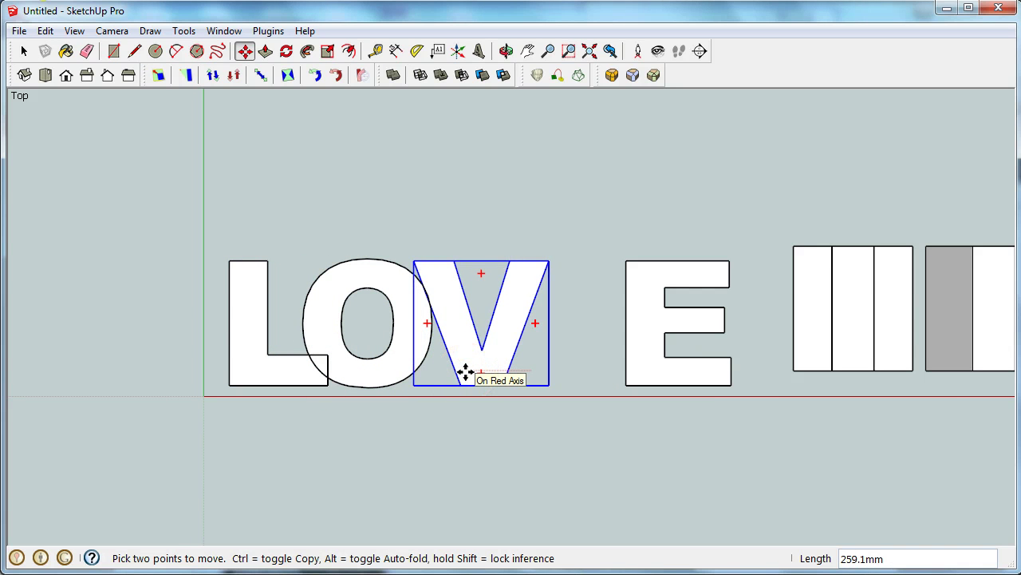
left_click(459, 372)
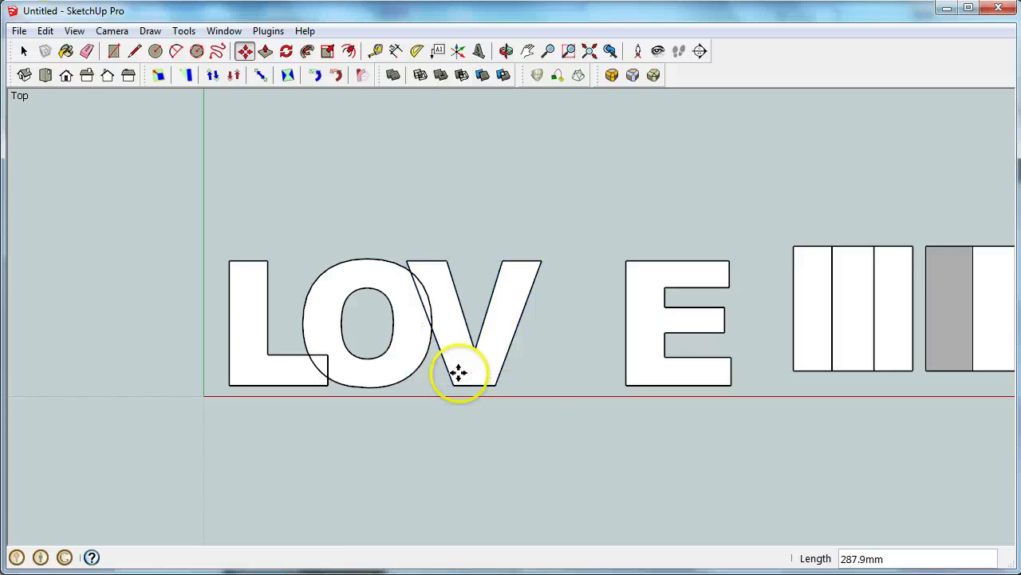
left_click(643, 365)
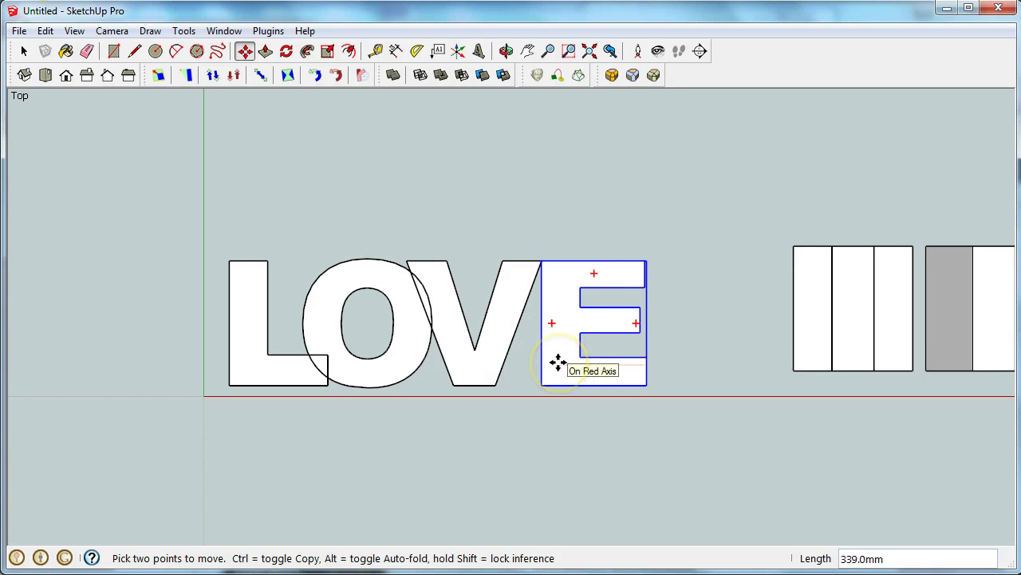
left_click(538, 362)
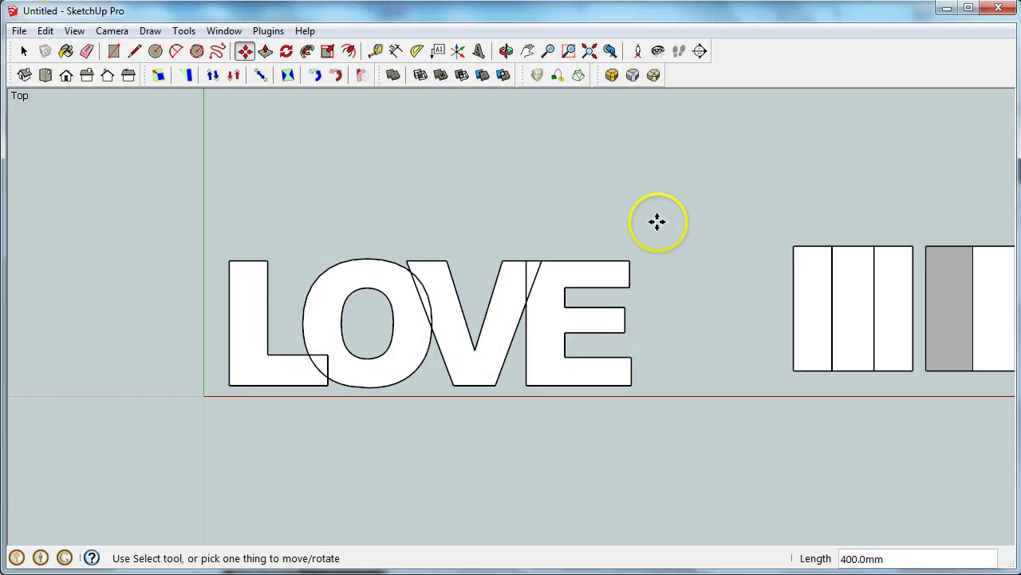
Merge the overlapping letters L, O, V and E into one solid with Outer Shell
left_click(393, 75)
left_click(279, 369)
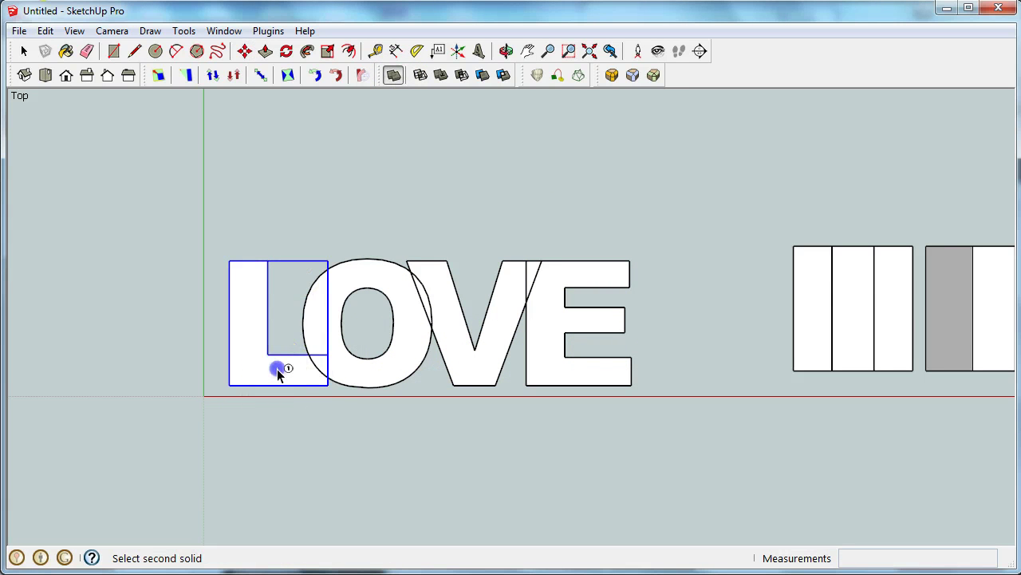
left_click(345, 365)
left_click(468, 361)
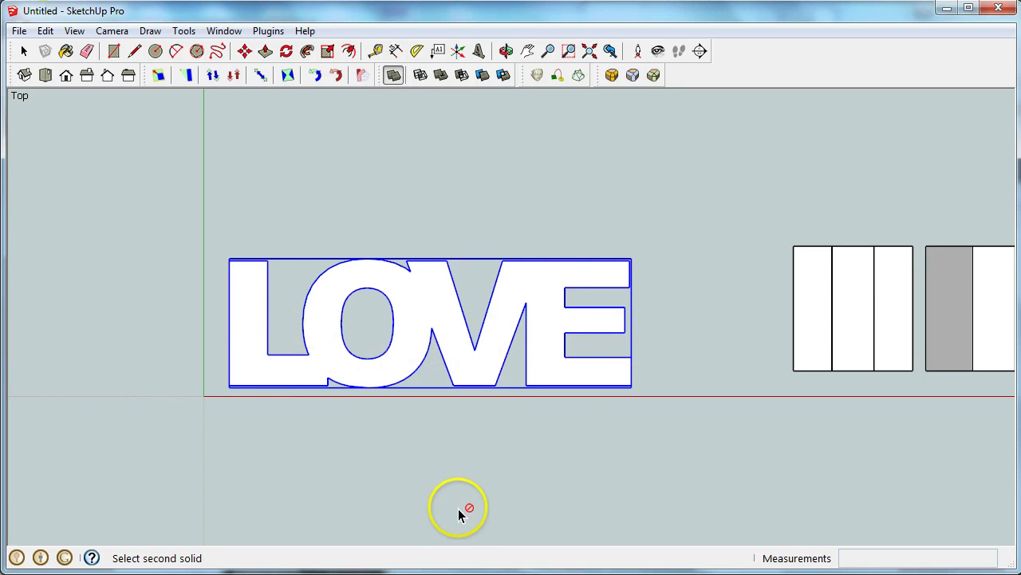
middle_click_drag(456, 506, 457, 355)
left_click(586, 354)
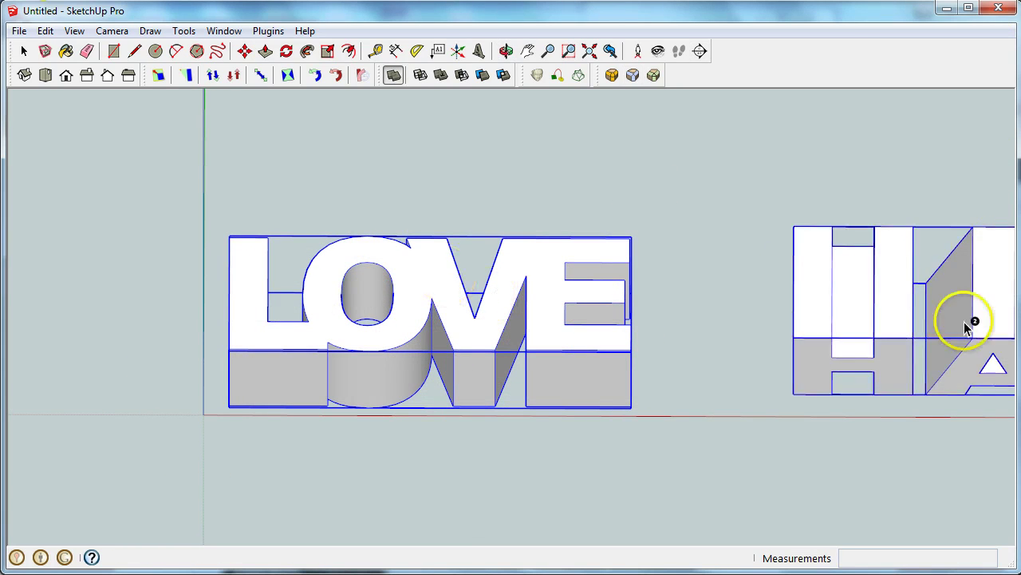
Show the model from the front and explode the HATE text into loose letter geometry
scroll(763, 453, "down", 1)
scroll(763, 452, "down", 1)
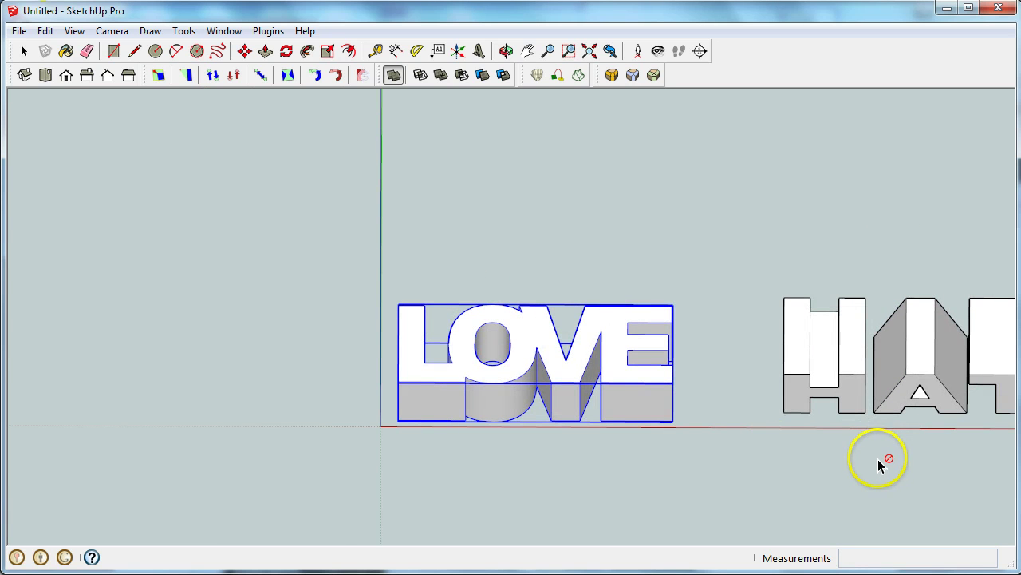
left_click(65, 75)
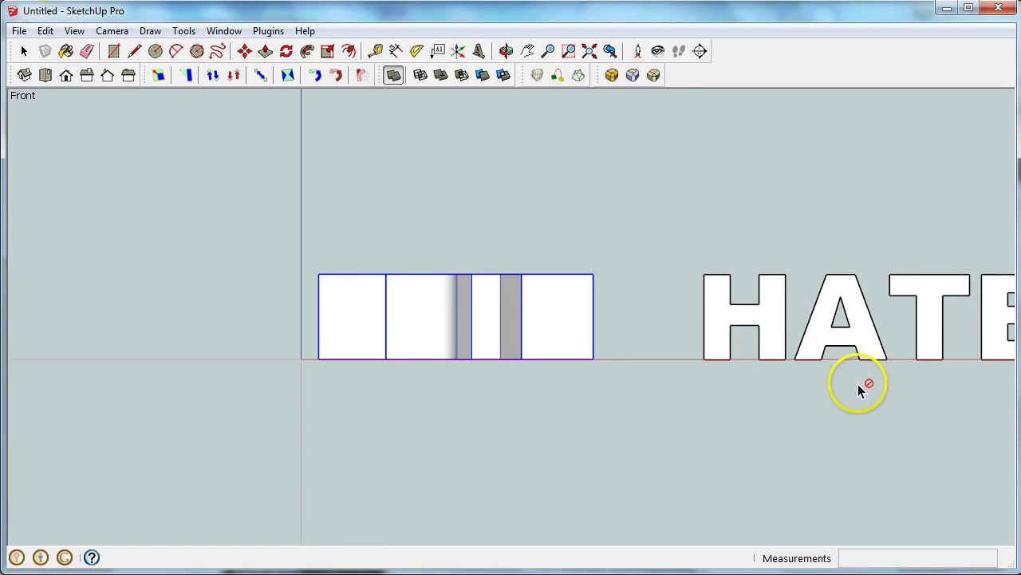
key("space")
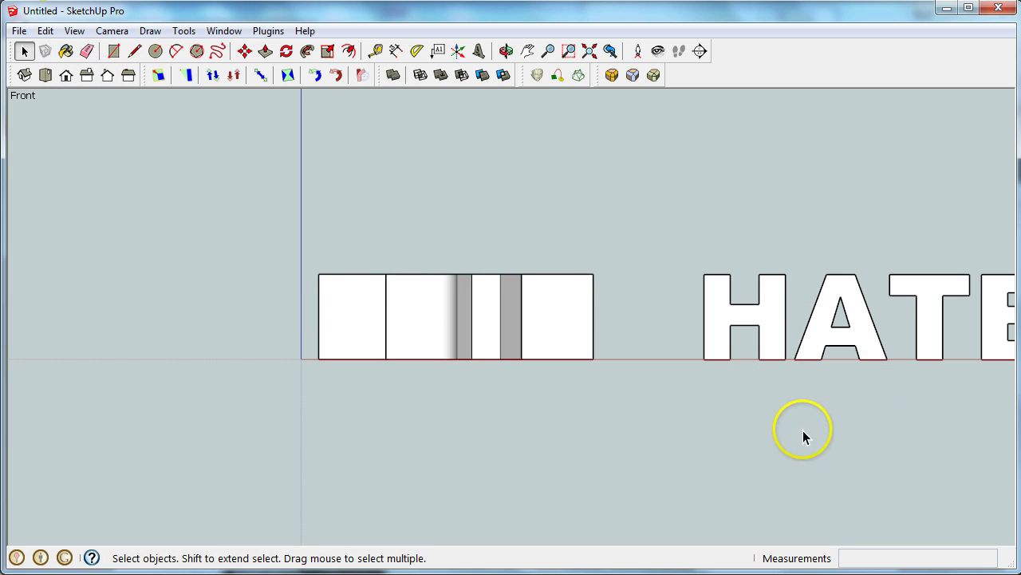
left_click(774, 341)
middle_click_drag(836, 466, 636, 456, "shift")
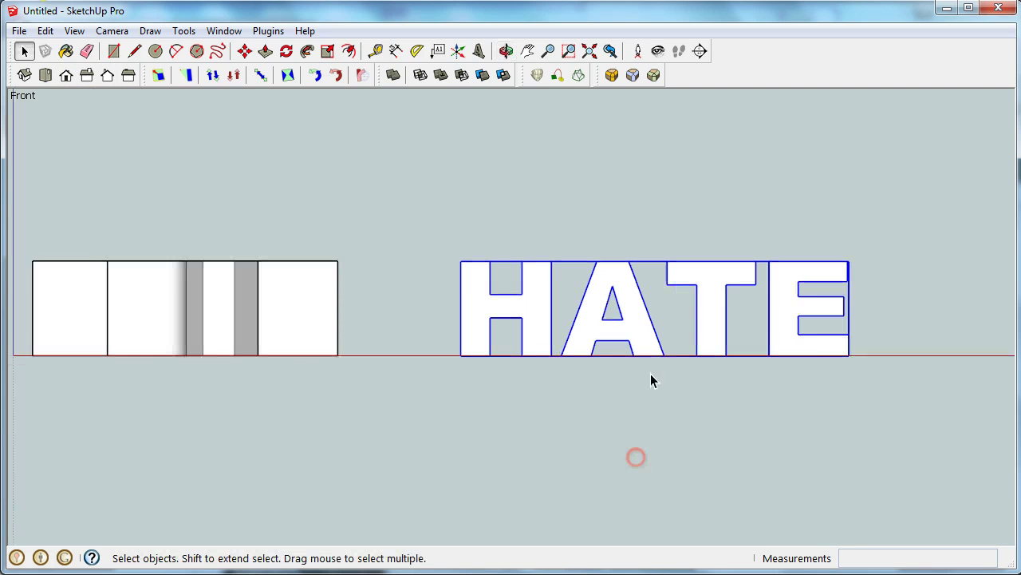
right_click(645, 335)
left_click(722, 404)
Select all geometry of the letter H and then of the A, making each letter its own group
left_click(545, 333)
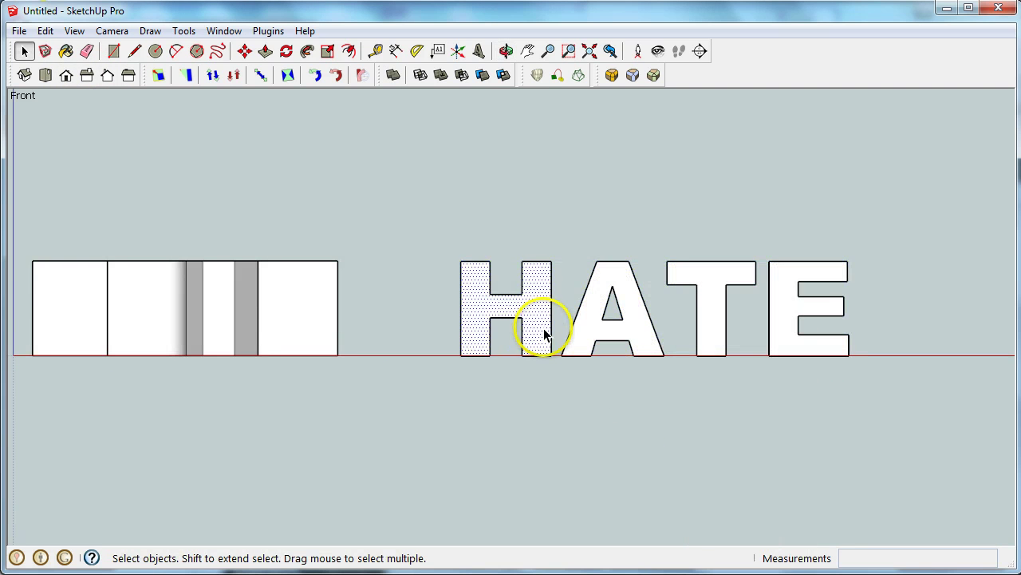
middle_click_drag(606, 380, 577, 452)
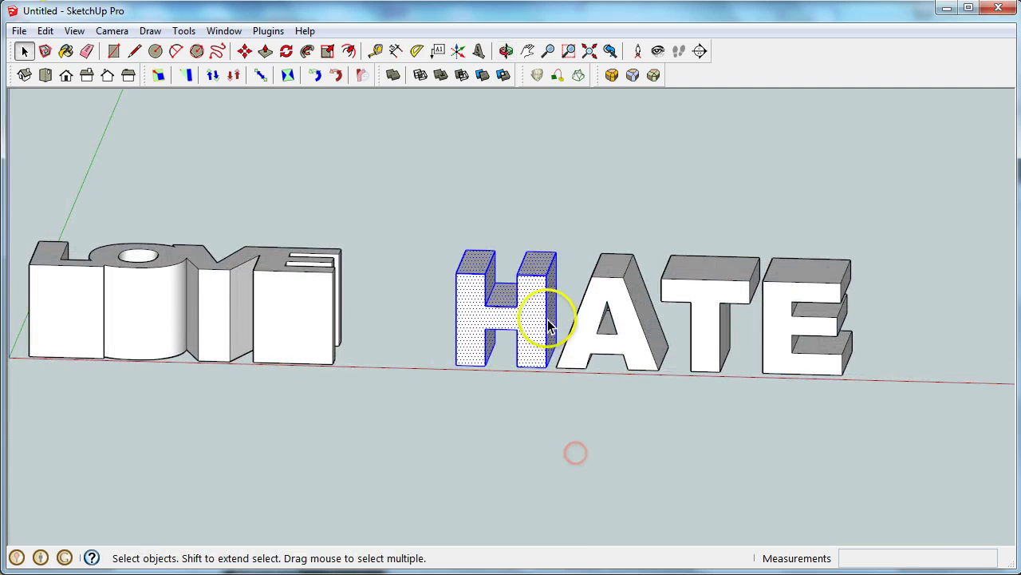
left_click(533, 342)
right_click(532, 342)
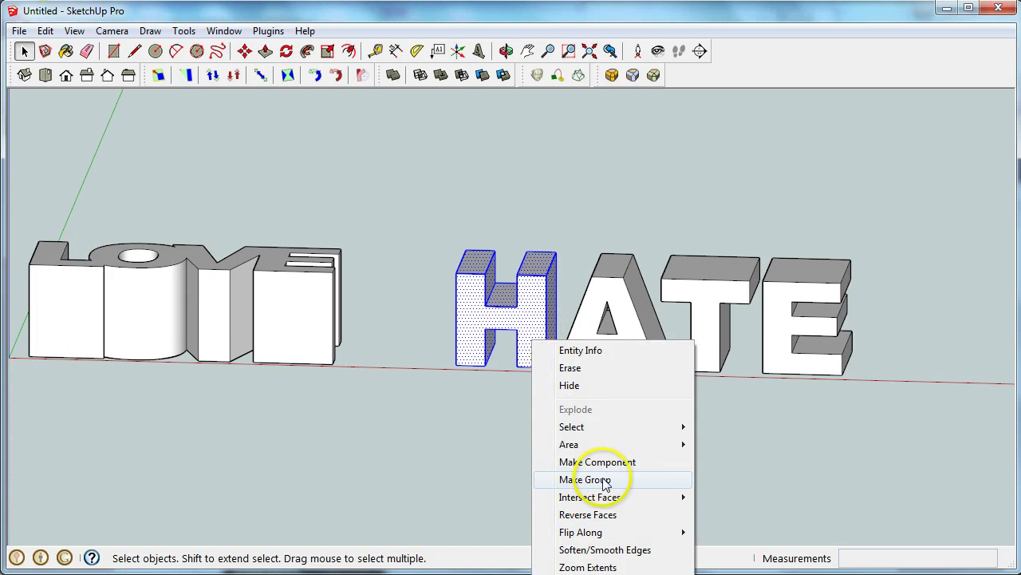
left_click(606, 480)
left_click(585, 338)
right_click(590, 341)
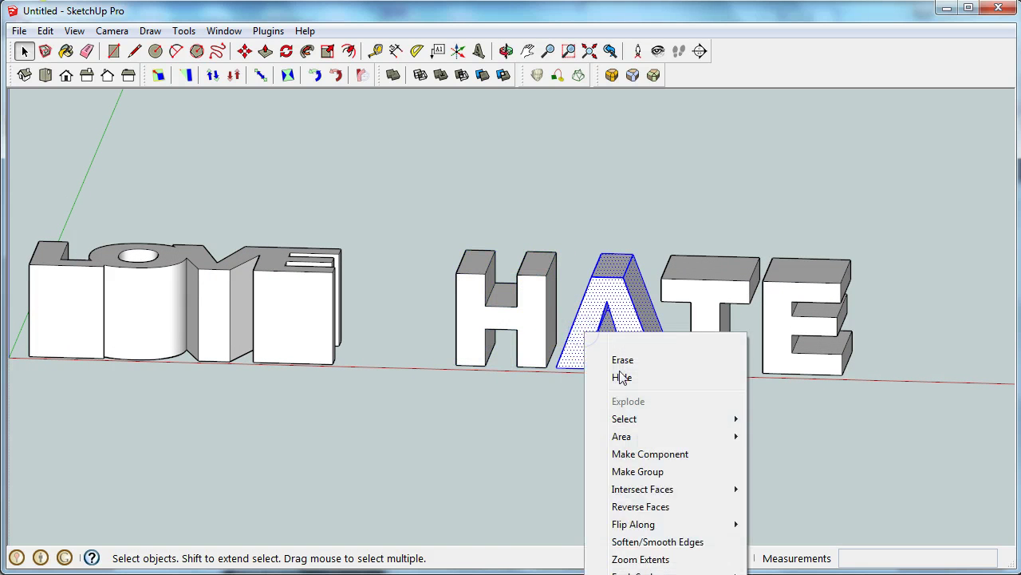
left_click(639, 471)
Select all geometry of the T and then of the E in HATE, making each letter its own group
left_click(703, 349)
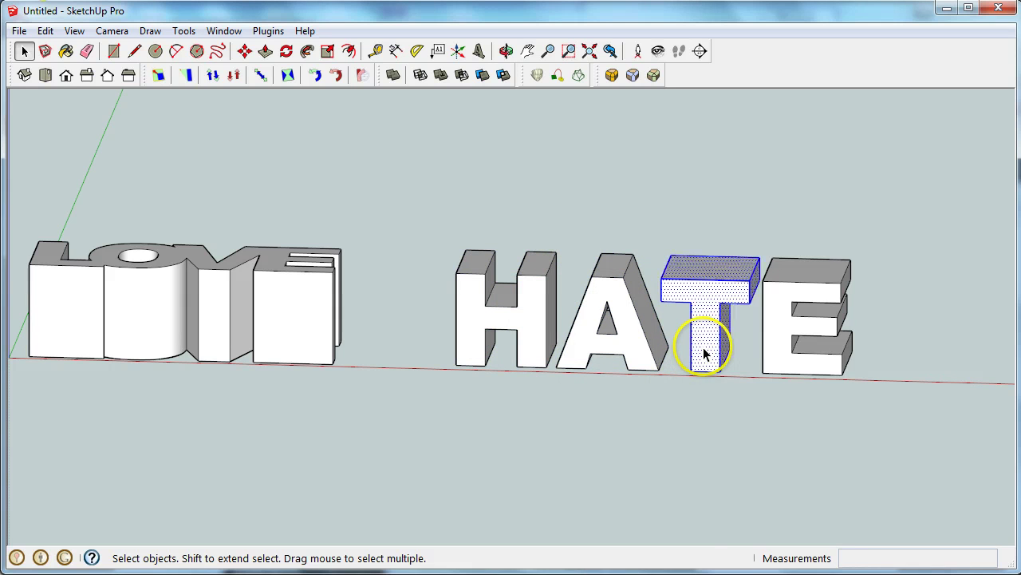
right_click(703, 350)
left_click(752, 490)
left_click(780, 320)
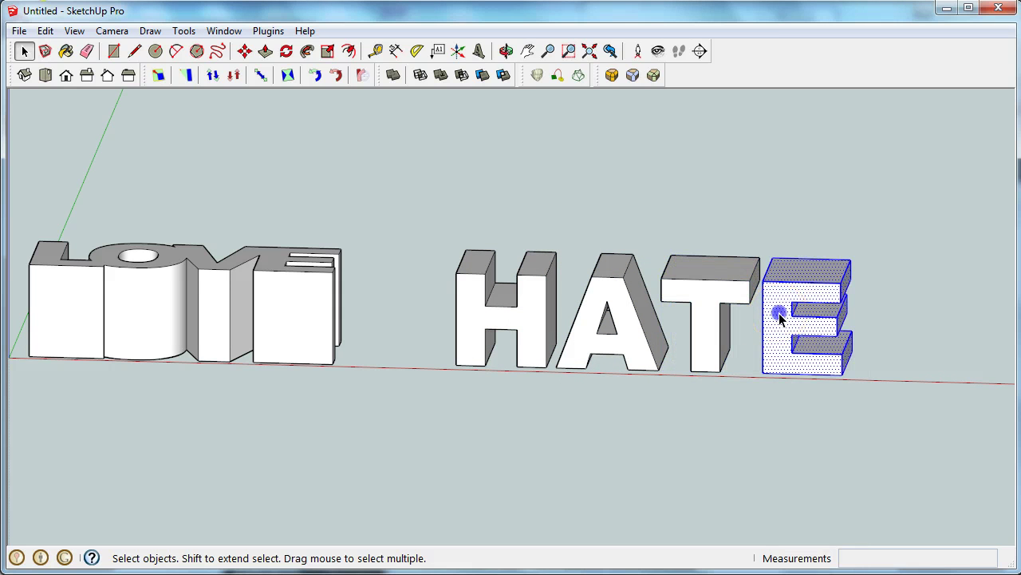
right_click(781, 322)
left_click(834, 452)
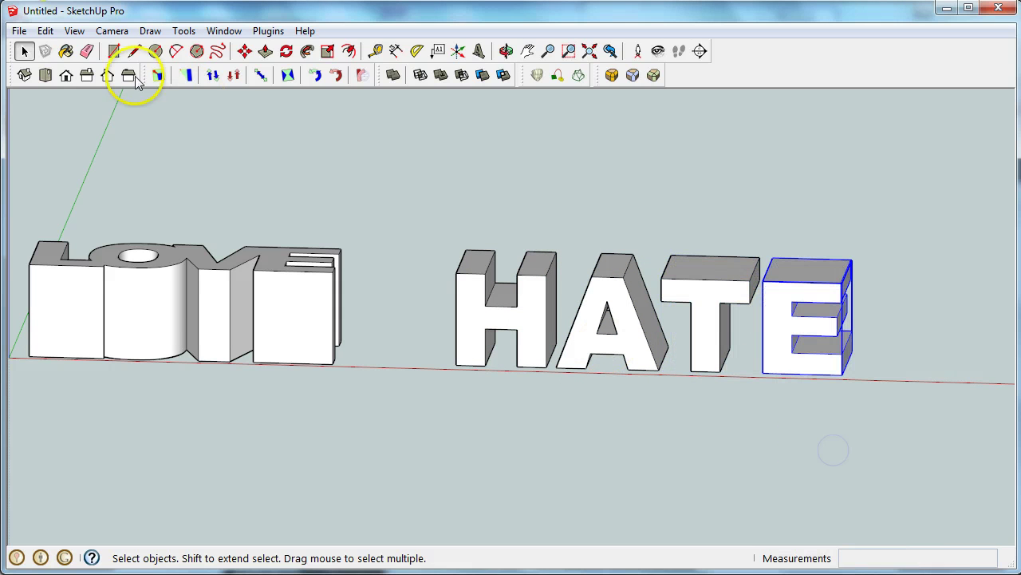
From the front view, move the A about 108 mm, then the T and the E about 476 mm, toward the H so neighbouring letters overlap
left_click(66, 77)
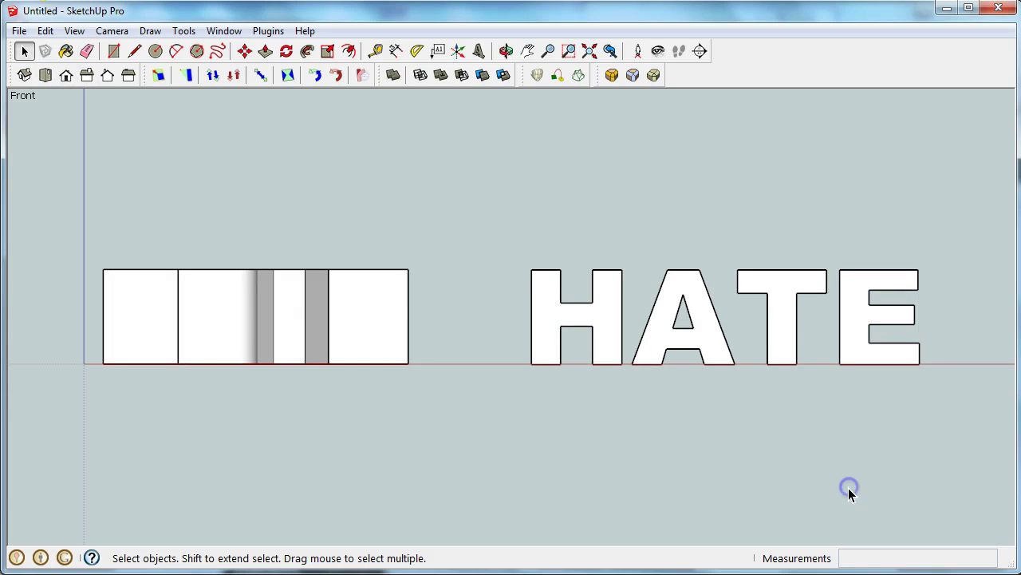
key("m")
left_click_drag(661, 362, 645, 360)
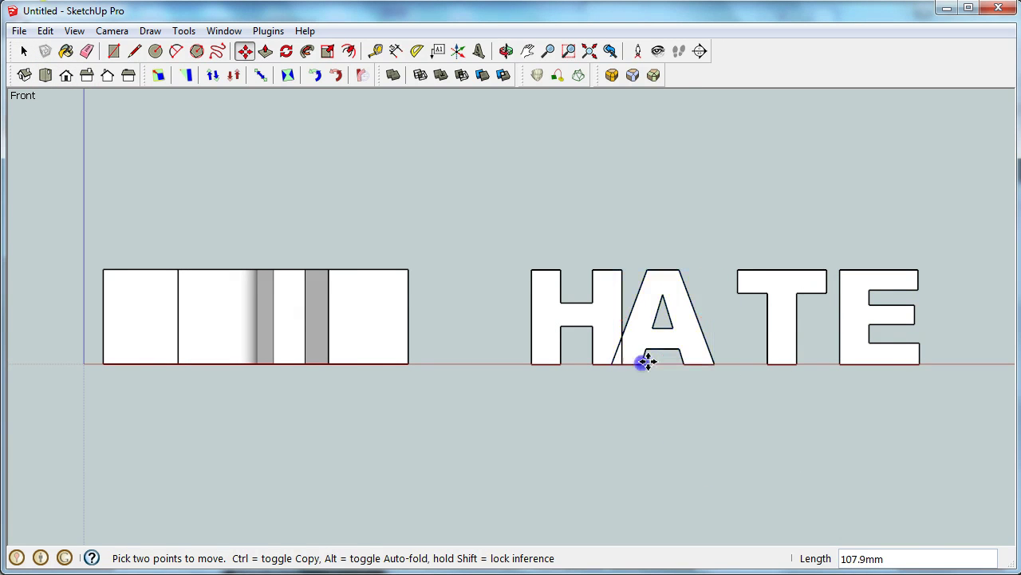
left_click_drag(787, 353, 727, 356)
left_click_drag(860, 354, 770, 359)
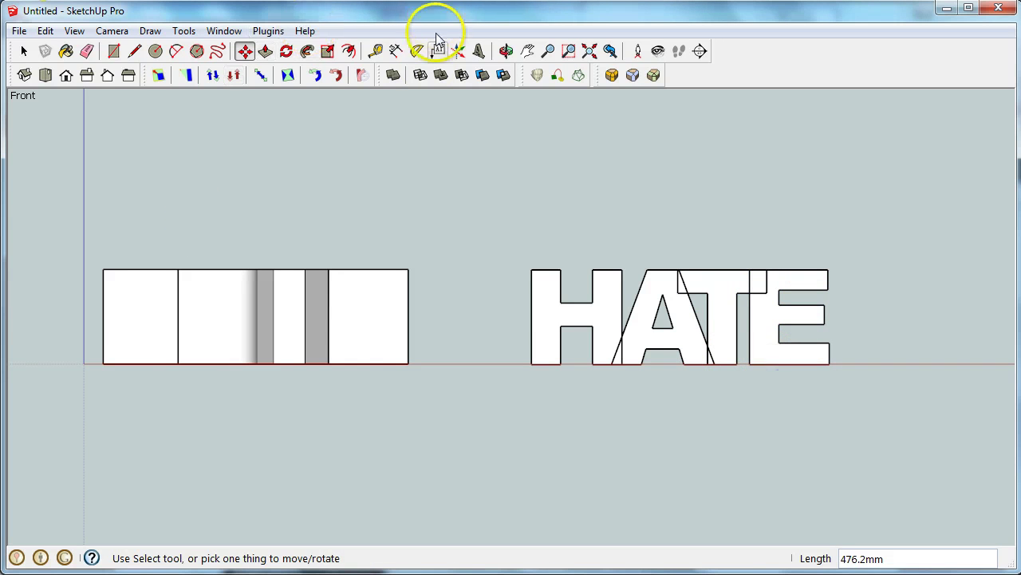
Merge the overlapping letters H, A, T and E into one solid with Outer Shell
left_click(393, 74)
left_click(574, 315)
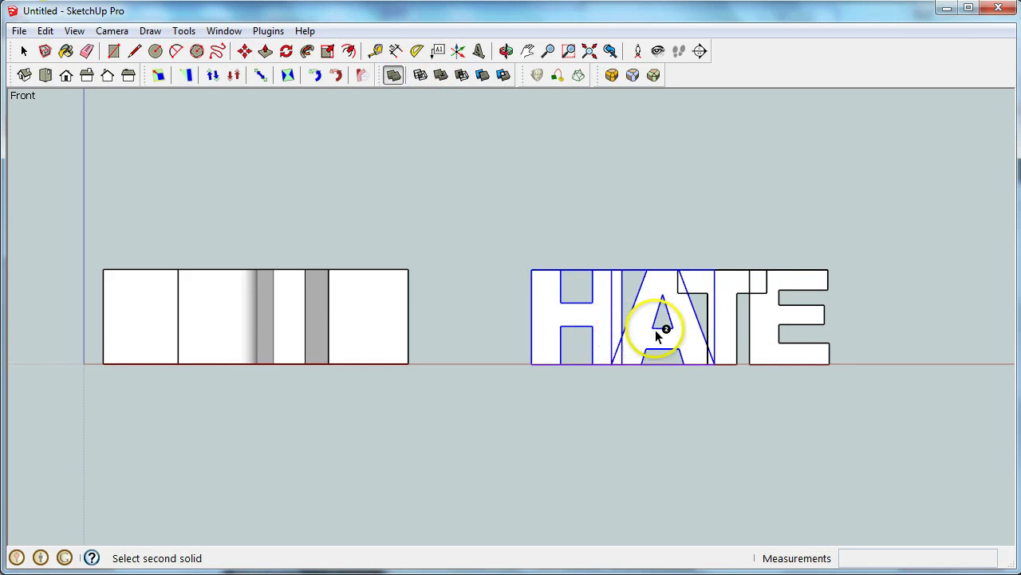
left_click(775, 322)
middle_click_drag(738, 346, 829, 355)
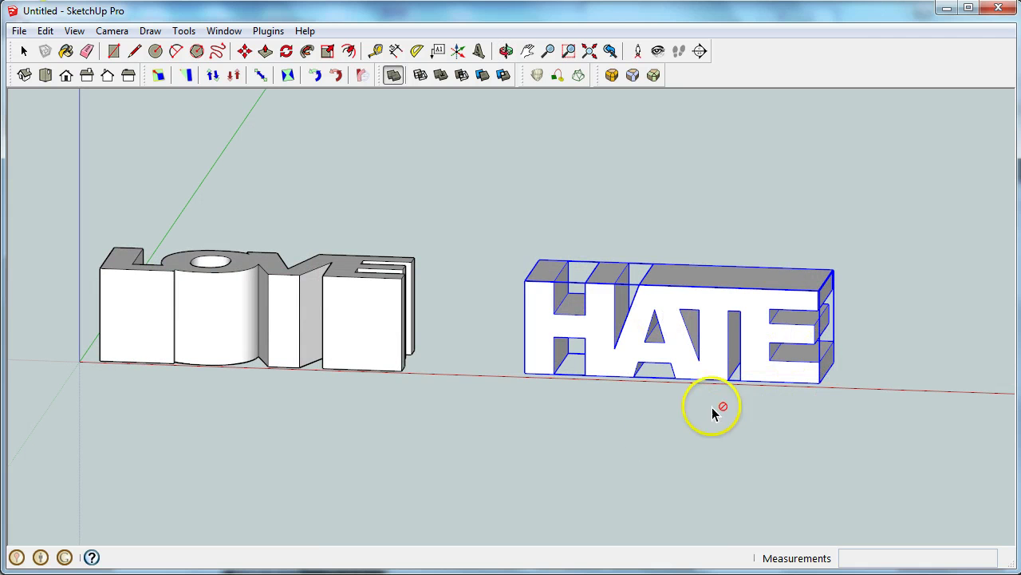
middle_click_drag(678, 406, 716, 534)
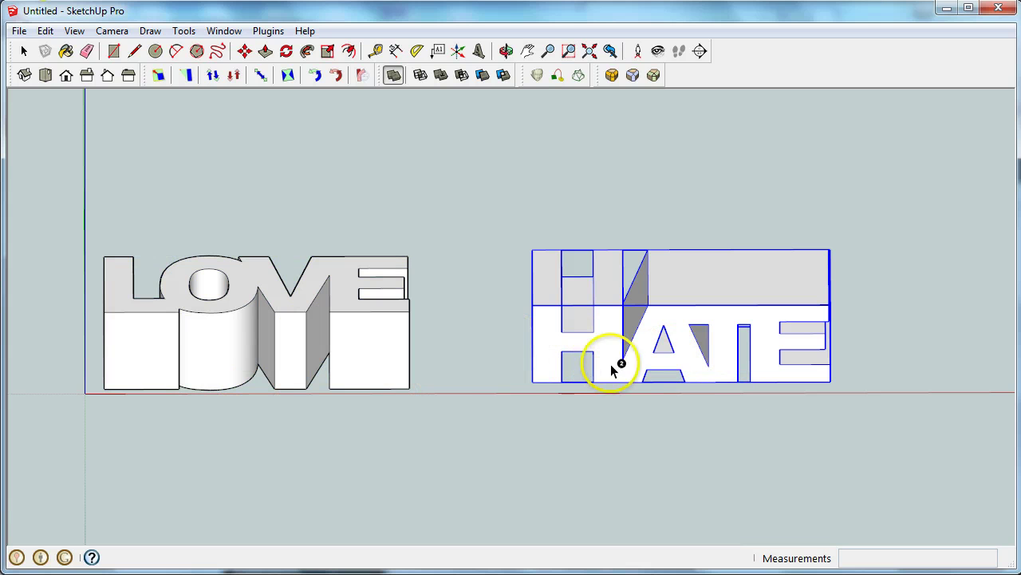
Leave Outer Shell and select HATE and LOVE in turn to check that each word is a single object
left_click(196, 341, "ctrl")
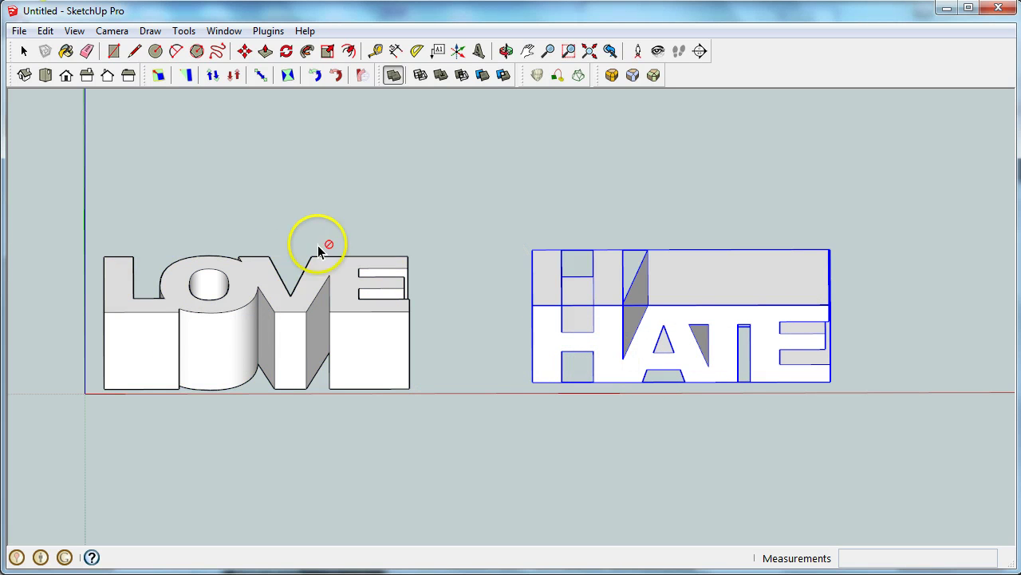
left_click(23, 50)
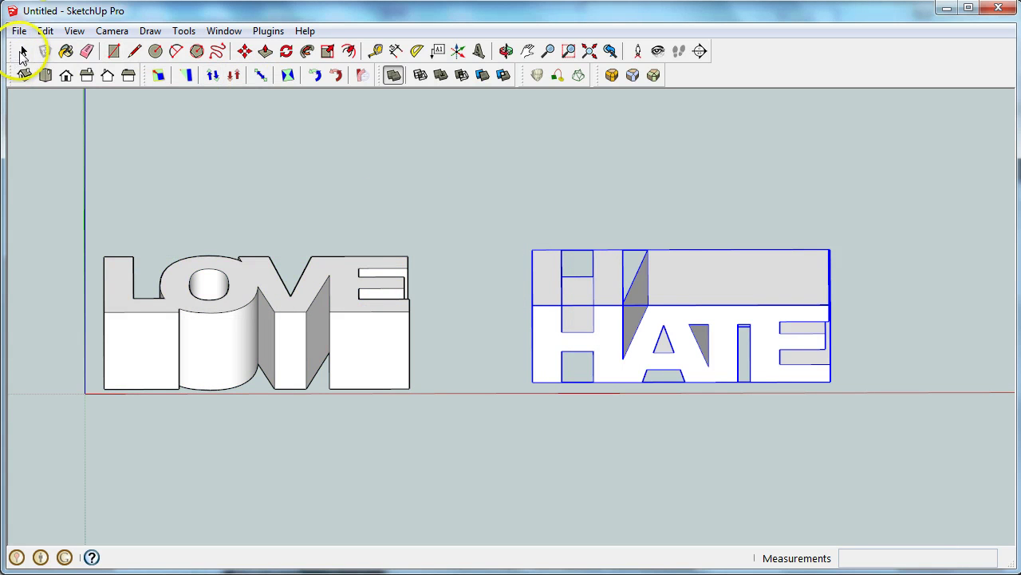
left_click(437, 375)
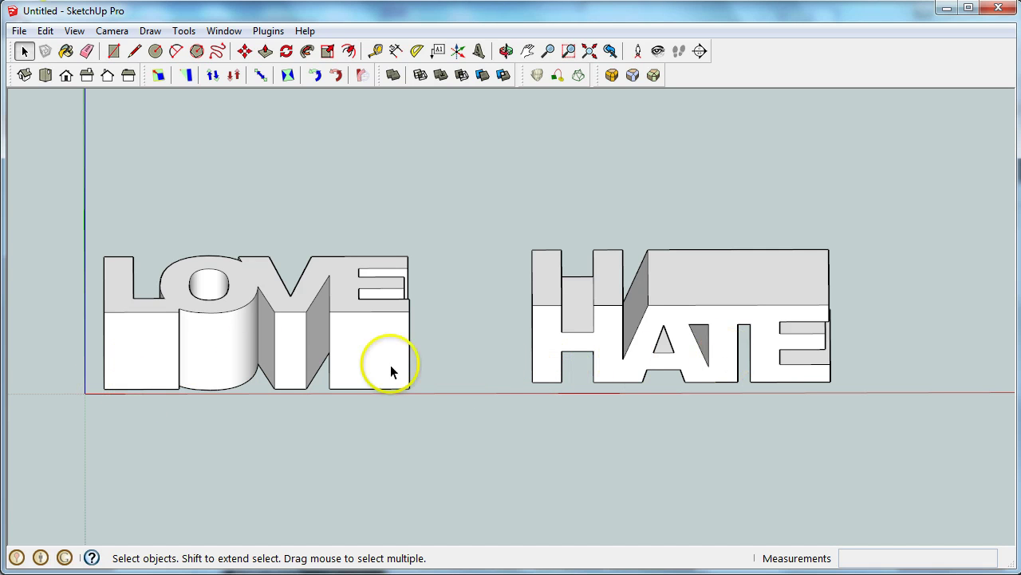
left_click(347, 348)
left_click(661, 341)
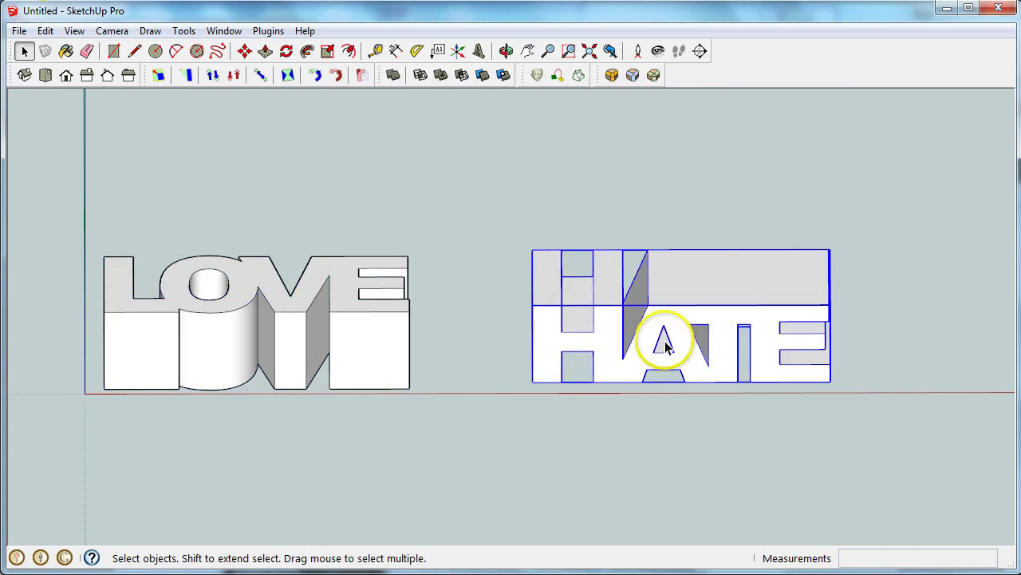
left_click(330, 374)
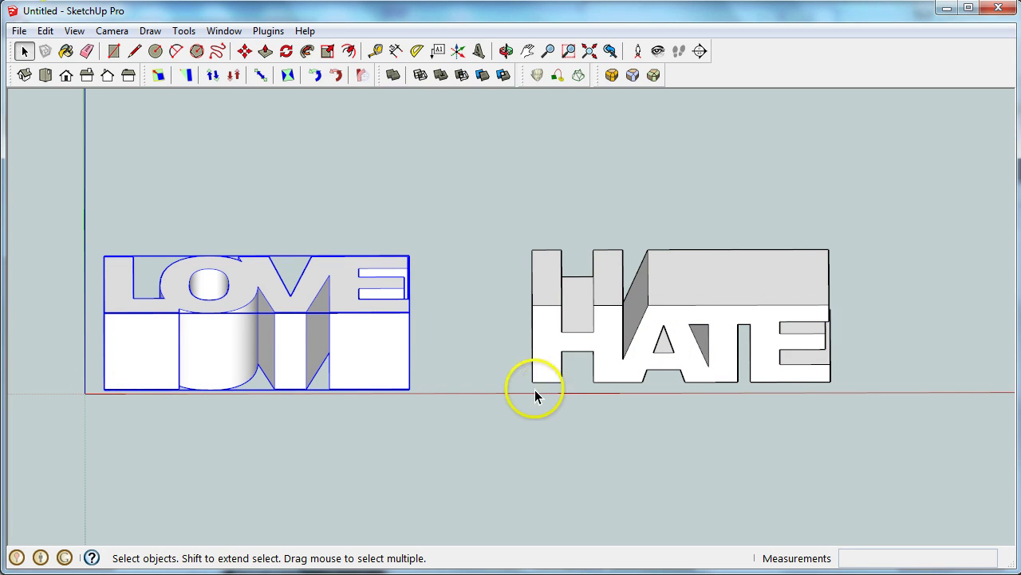
left_click(486, 388)
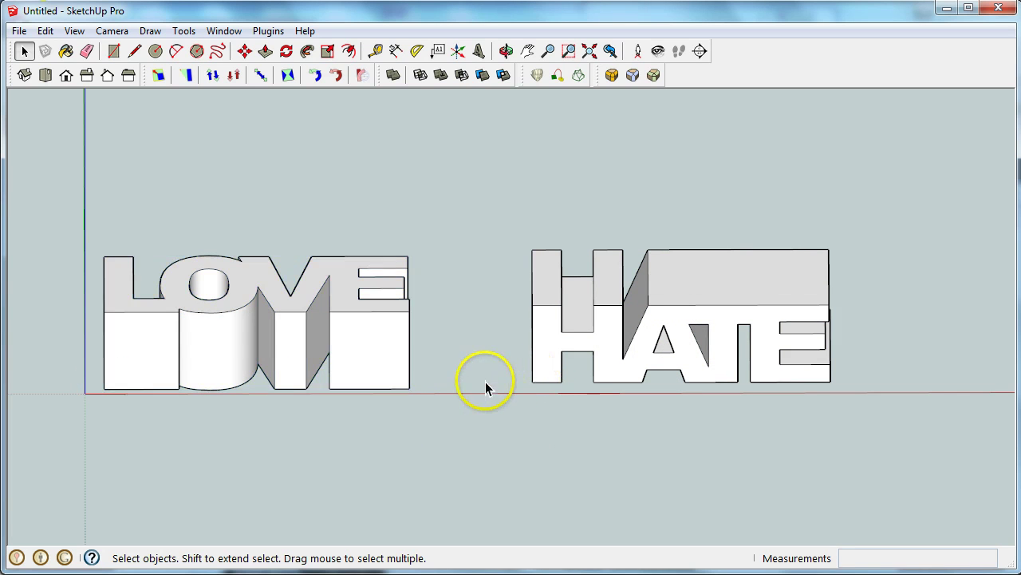
Move the HATE solid by its lower front corner at the H onto the matching lower front corner of LOVE
left_click(246, 53)
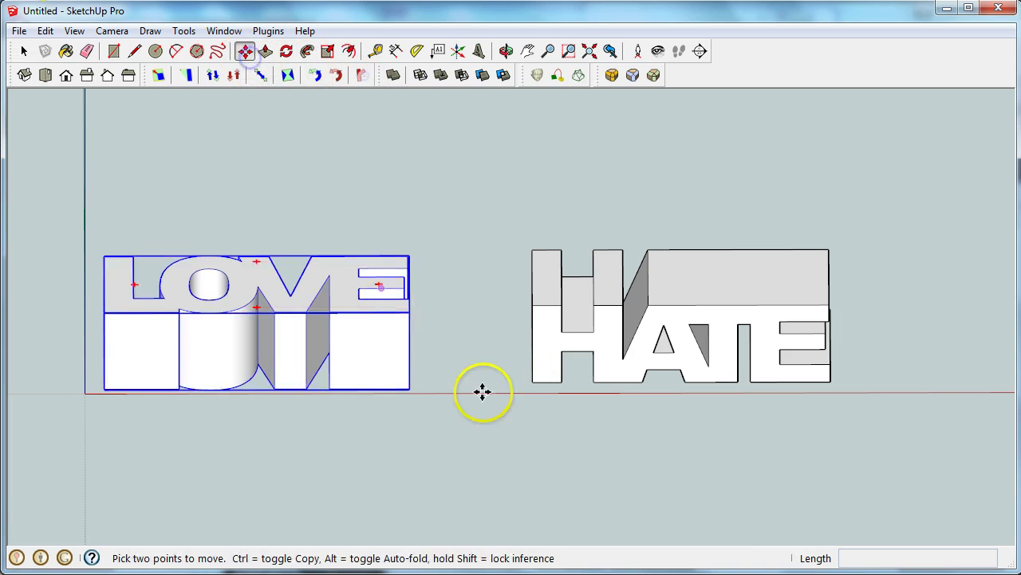
left_click(533, 383)
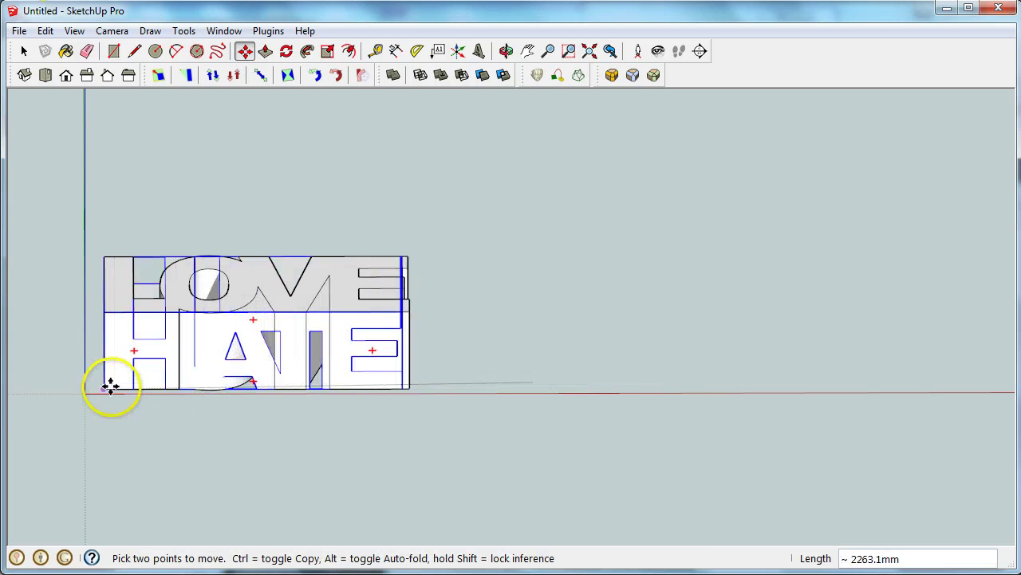
left_click(108, 387)
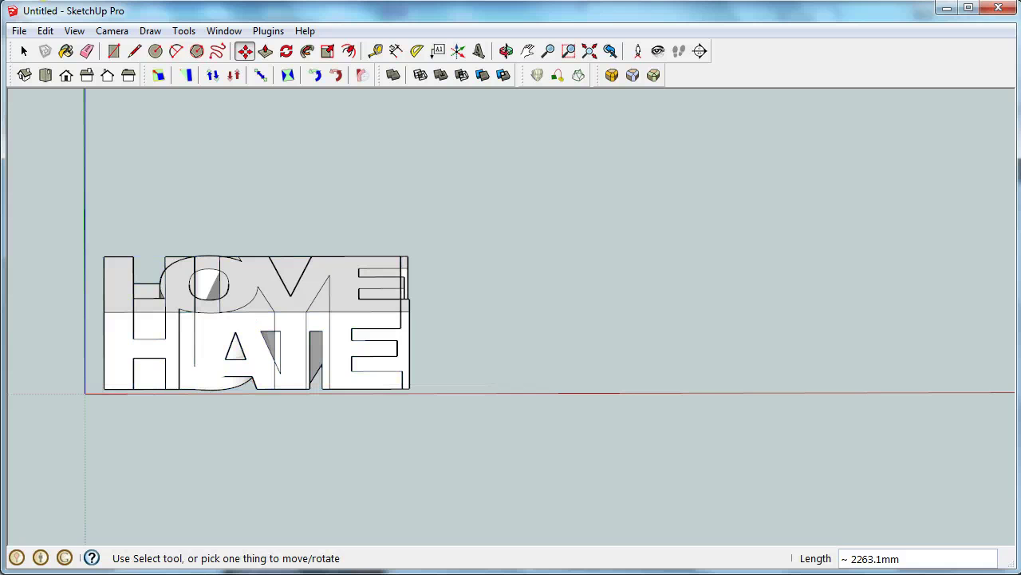
Select the superimposed HATE and LOVE solids in turn and compare how their outer ends line up
left_click(23, 51)
left_click(291, 341)
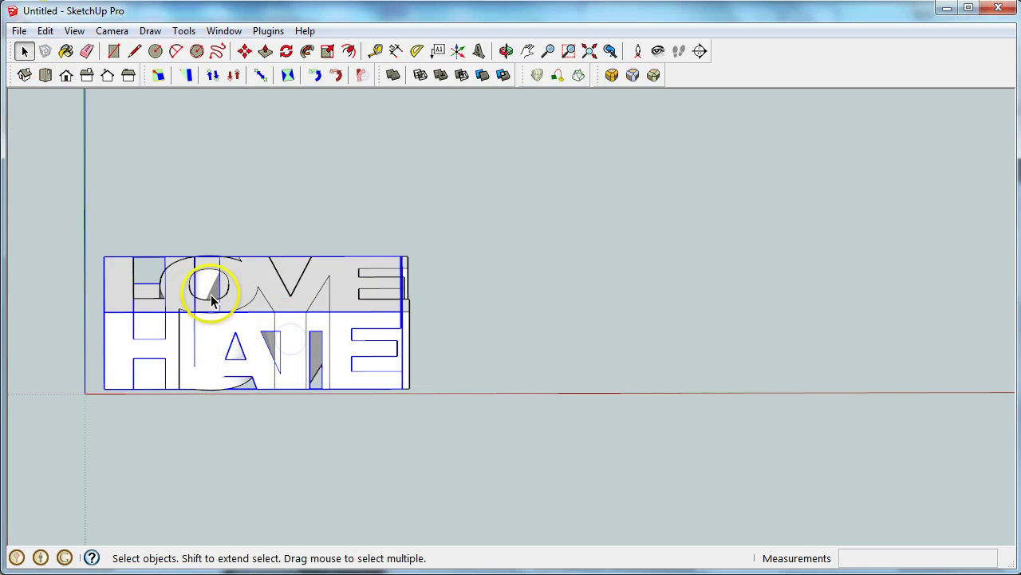
left_click(181, 288)
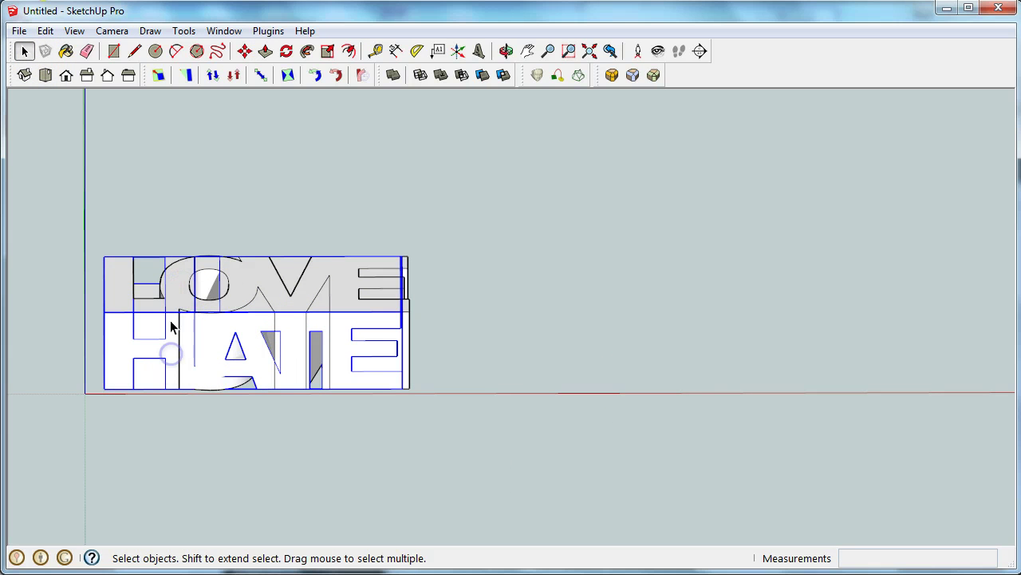
left_click(155, 291)
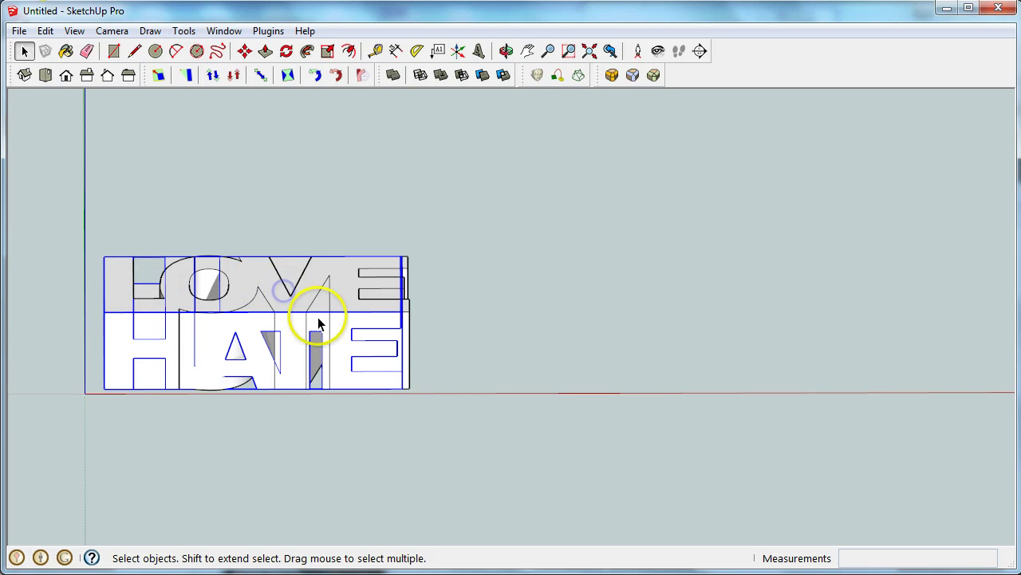
middle_click_drag(488, 359, 490, 338)
left_click(409, 334)
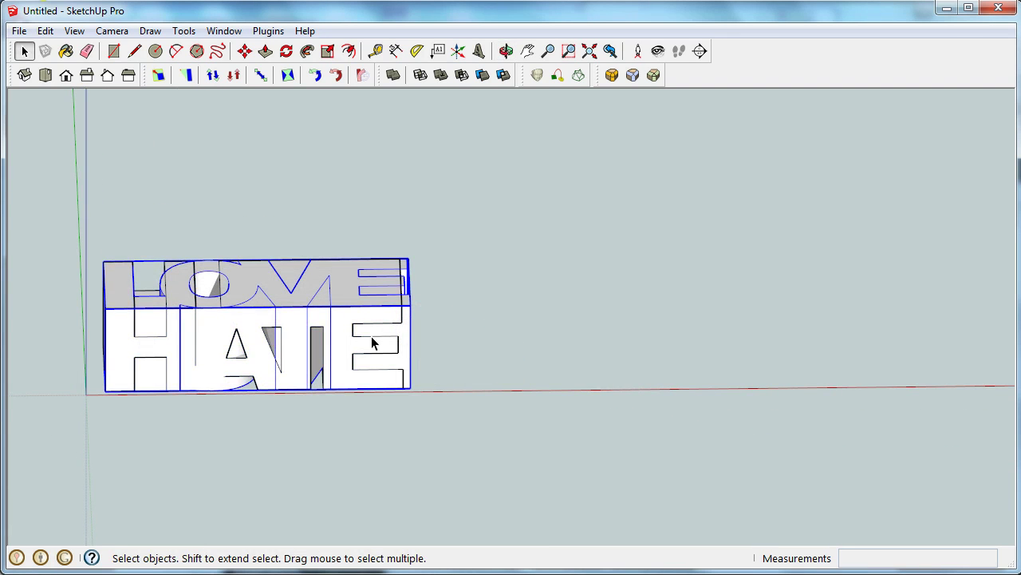
left_click(371, 336)
left_click(406, 340)
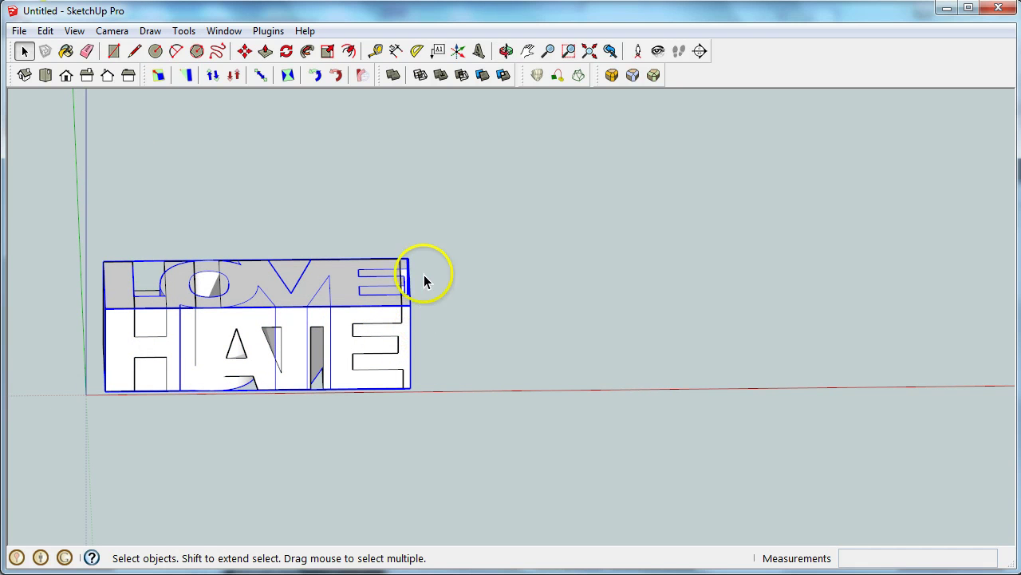
middle_click_drag(444, 280, 455, 338)
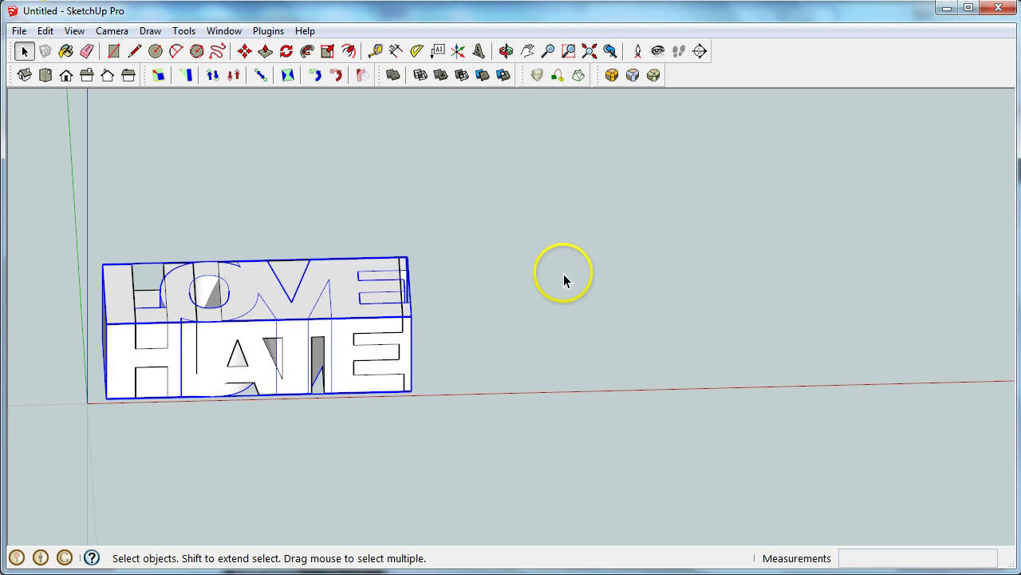
Scale the LOVE solid along the red axis to about 0.98 so its end matches the end of HATE
middle_click_drag(545, 315, 399, 288)
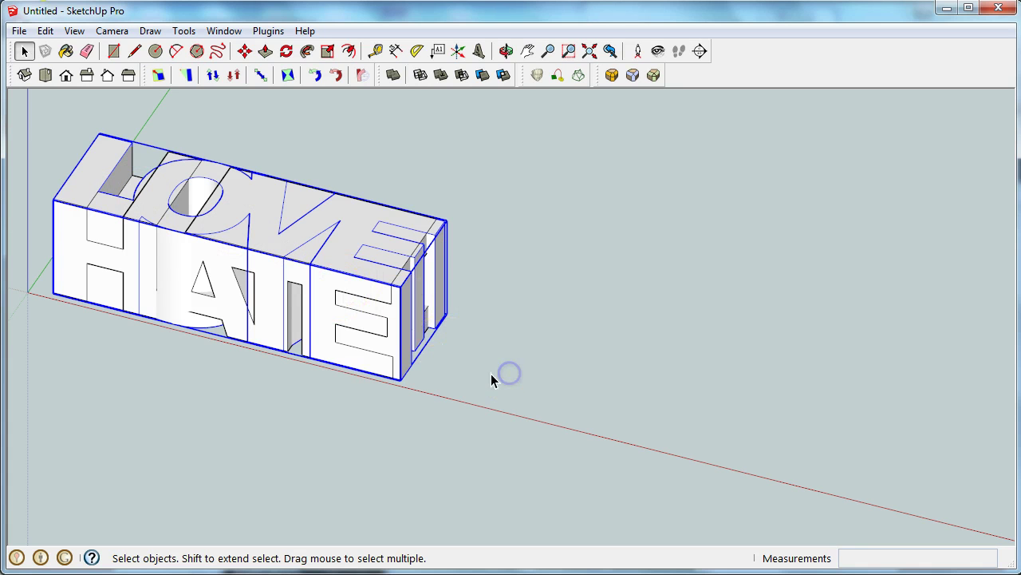
left_click(491, 374)
left_click(395, 304)
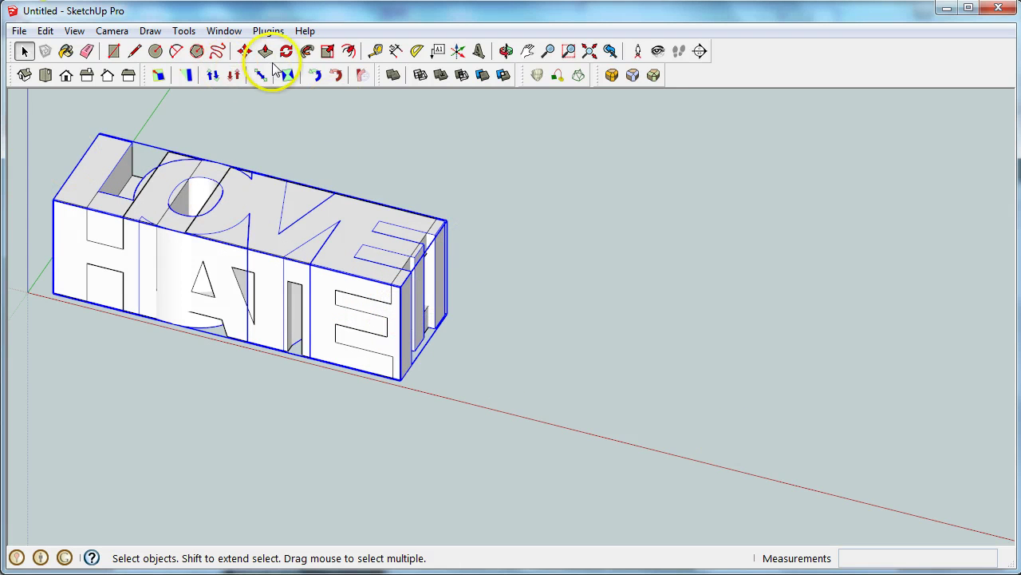
left_click(329, 54)
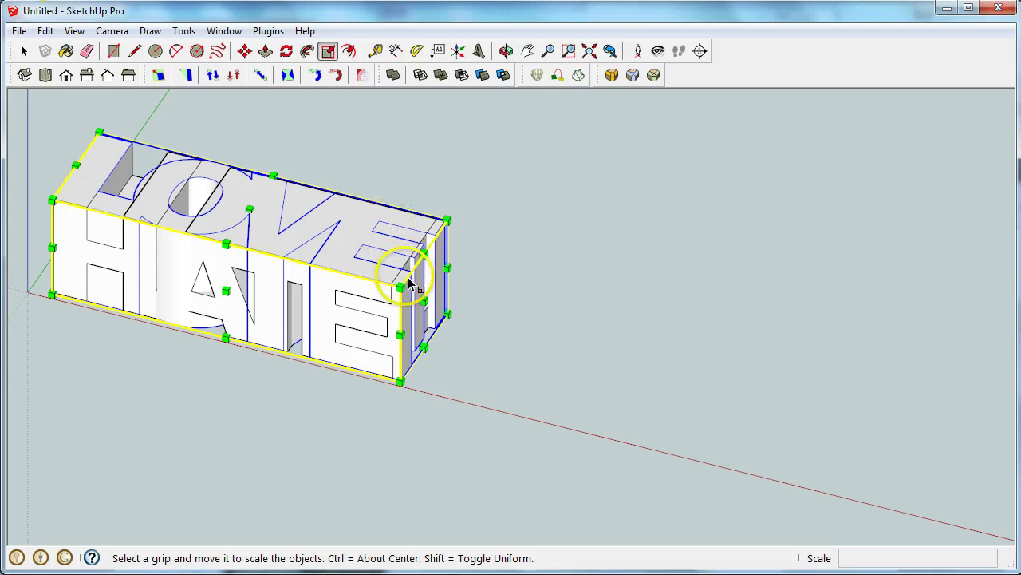
left_click_drag(400, 285, 725, 293)
key("Escape")
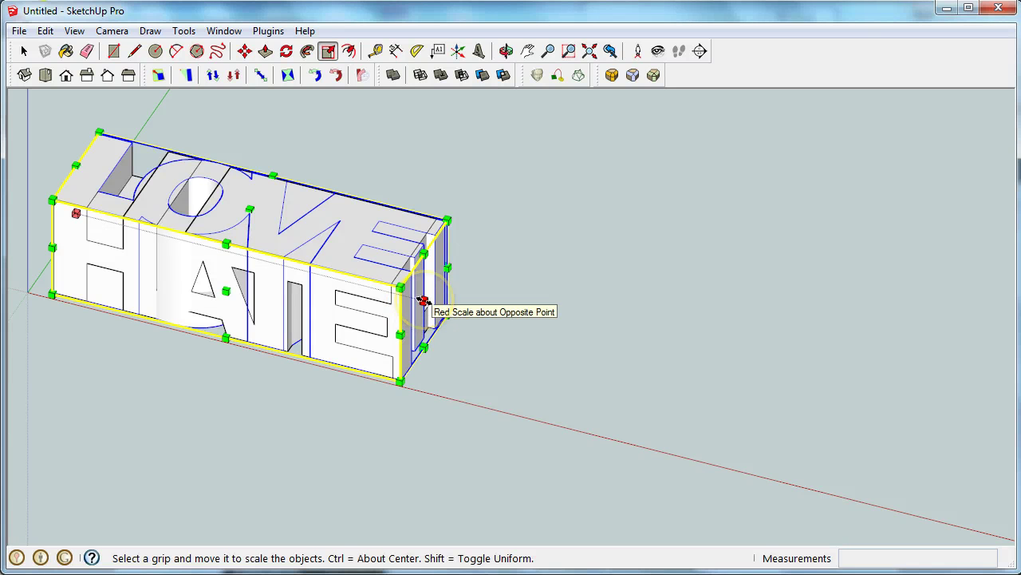
left_click_drag(423, 300, 408, 452)
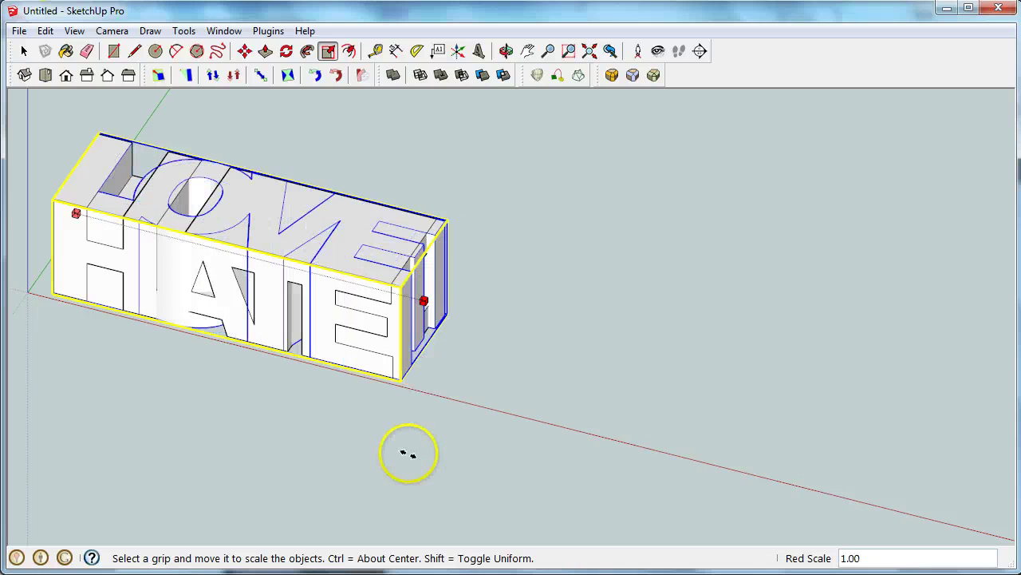
left_click_drag(389, 393, 390, 377)
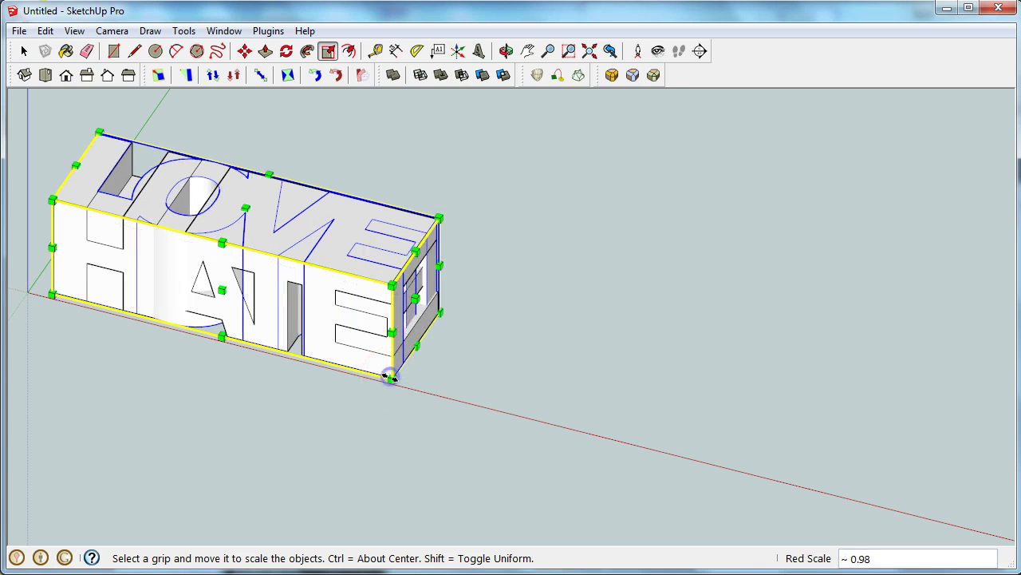
Inspect the combined block from both ends and select each word in turn to compare their extents, then clear the selection
middle_click_drag(289, 323, 128, 445)
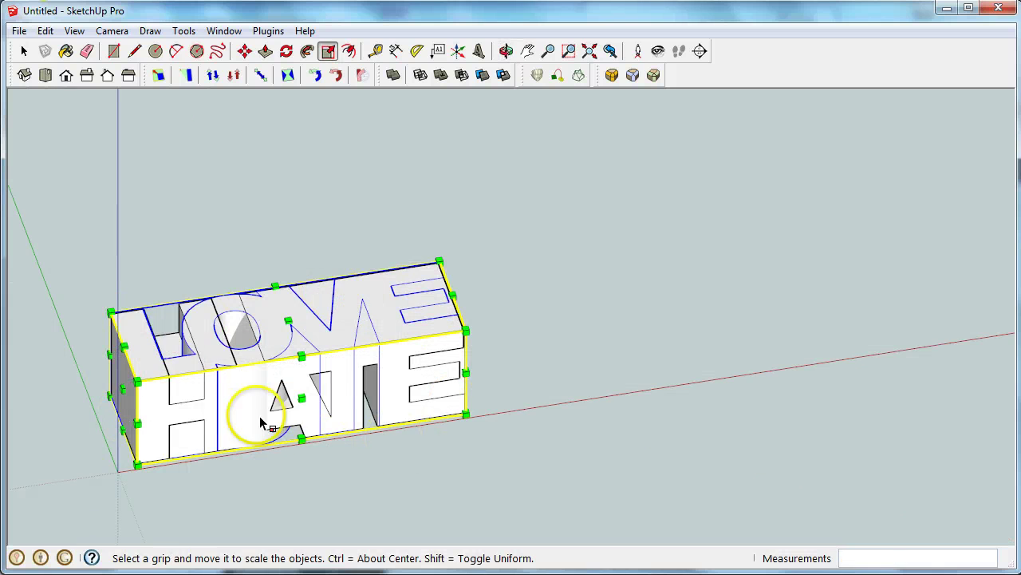
middle_click_drag(330, 470, 133, 454)
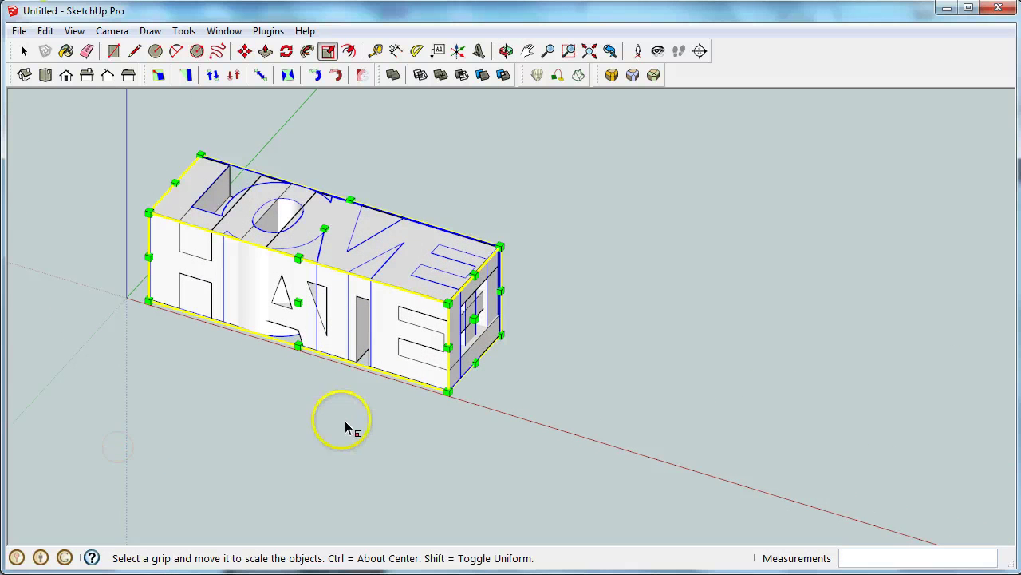
left_click(24, 50)
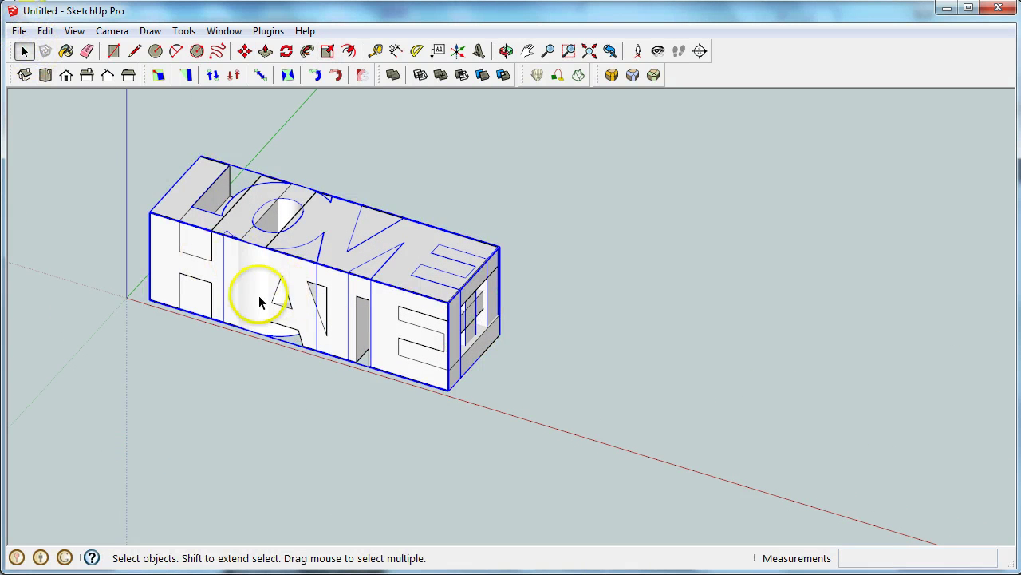
left_click(302, 293)
left_click(252, 245)
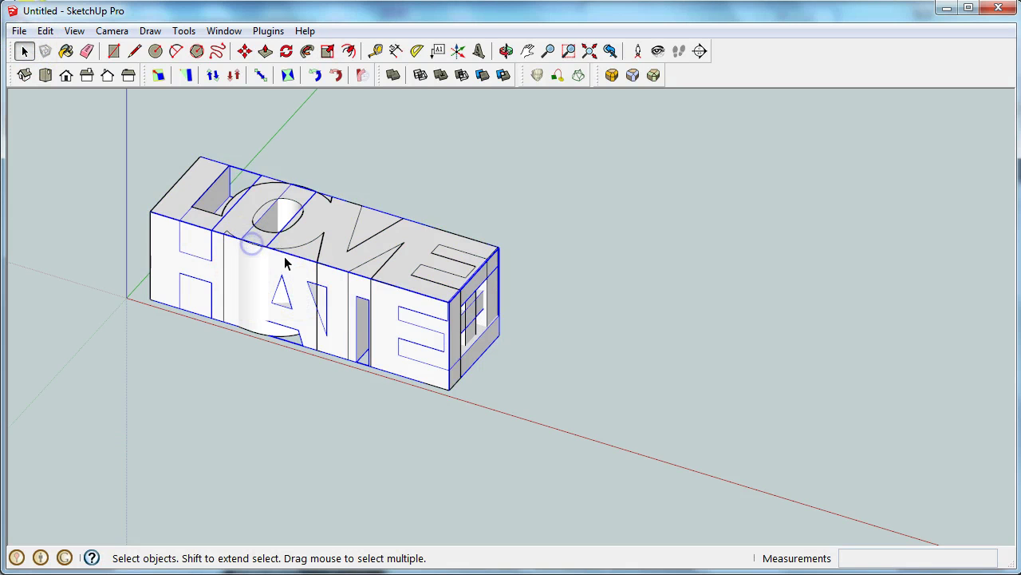
left_click(295, 287)
left_click(251, 259)
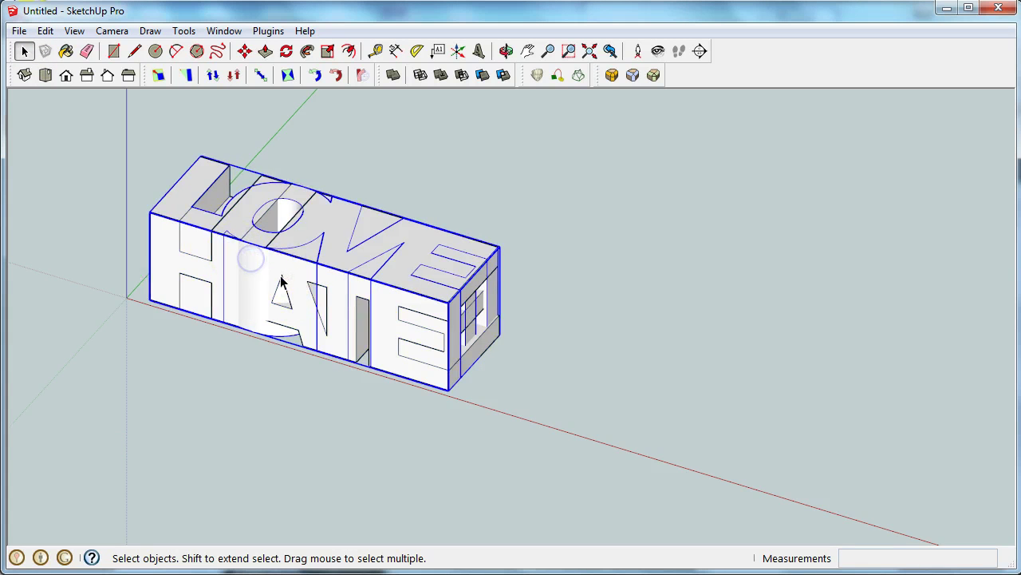
left_click(290, 280)
left_click(249, 274)
left_click(292, 286)
left_click(177, 398)
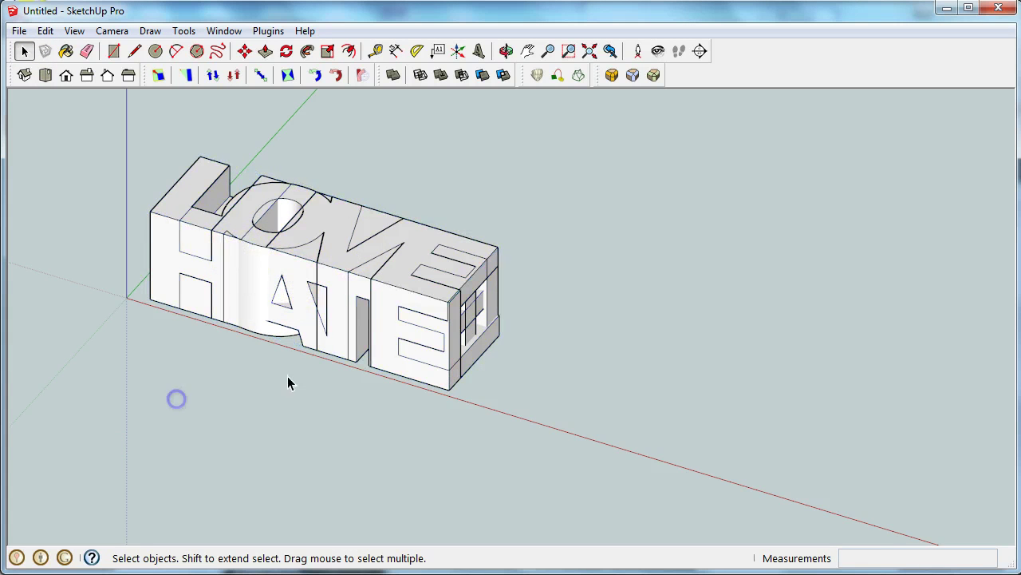
Intersect the superimposed LOVE and HATE solids with the Intersect solid tool so only their shared volume is kept
left_click(421, 75)
left_click(242, 264)
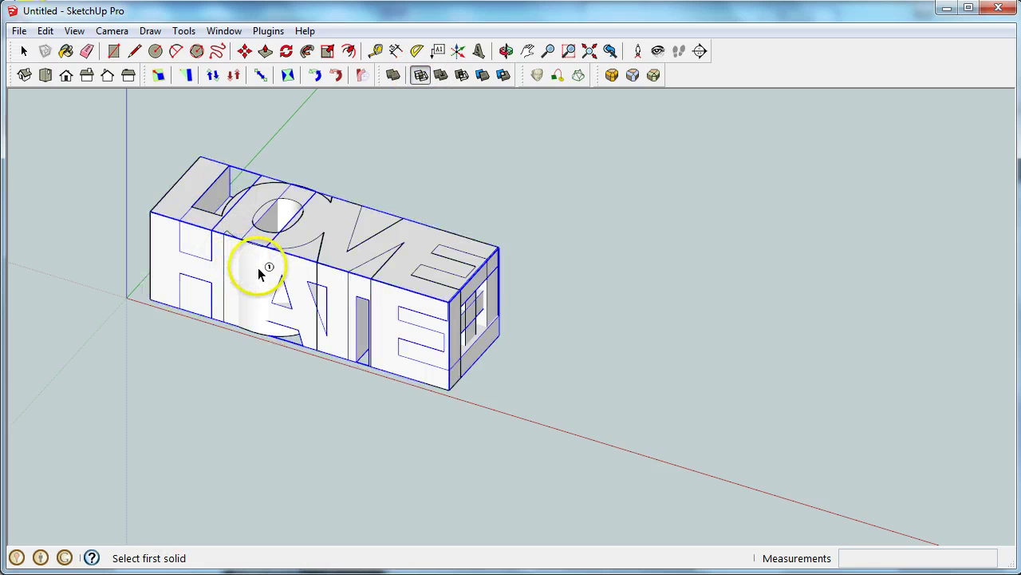
left_click(303, 307)
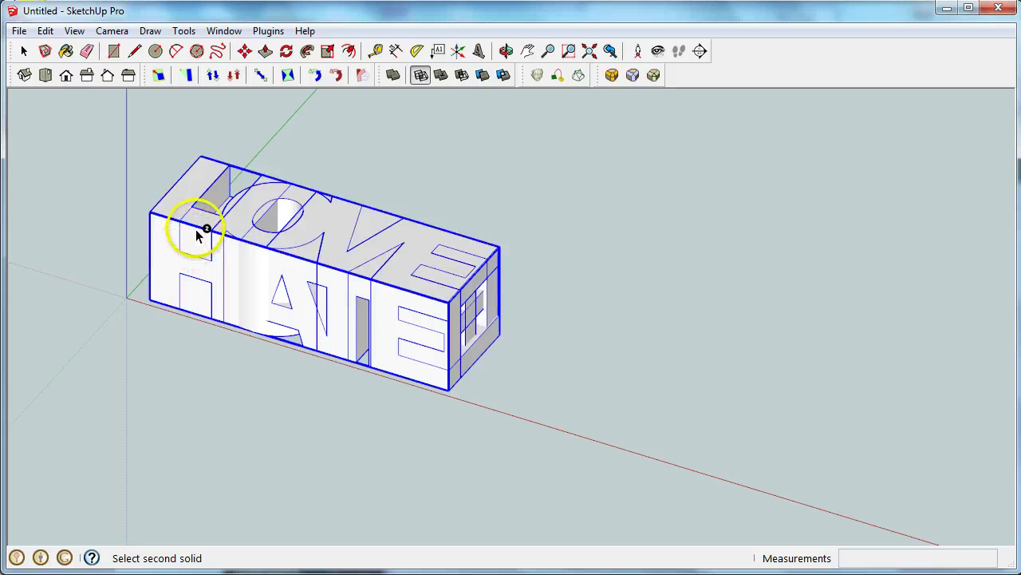
left_click(196, 229)
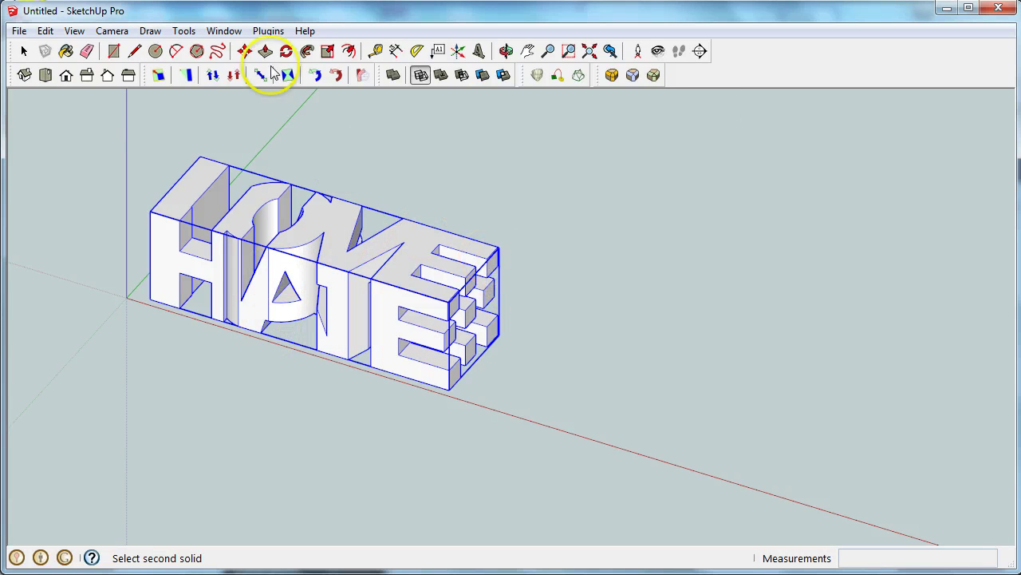
left_click(183, 32)
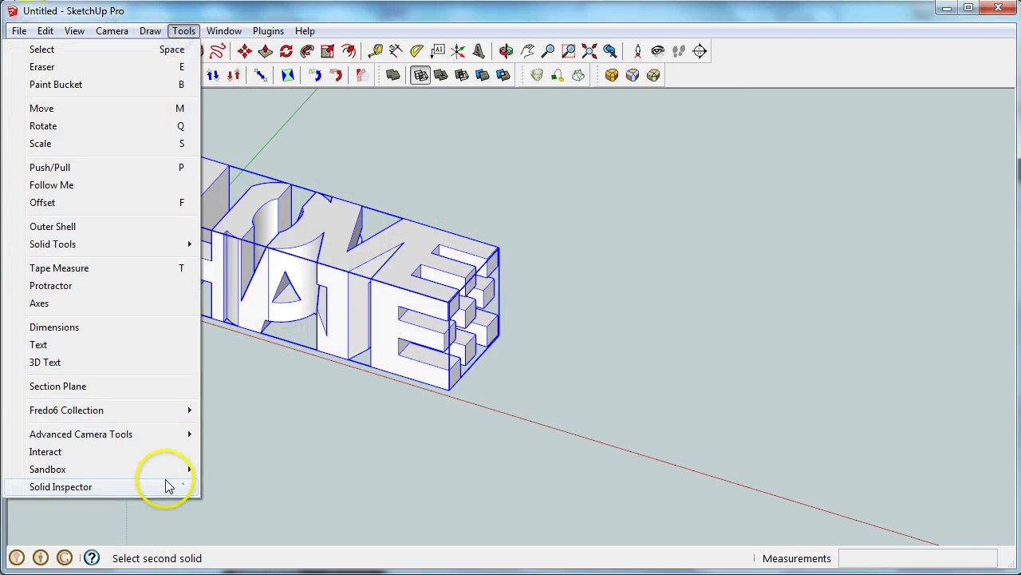
left_click(548, 438)
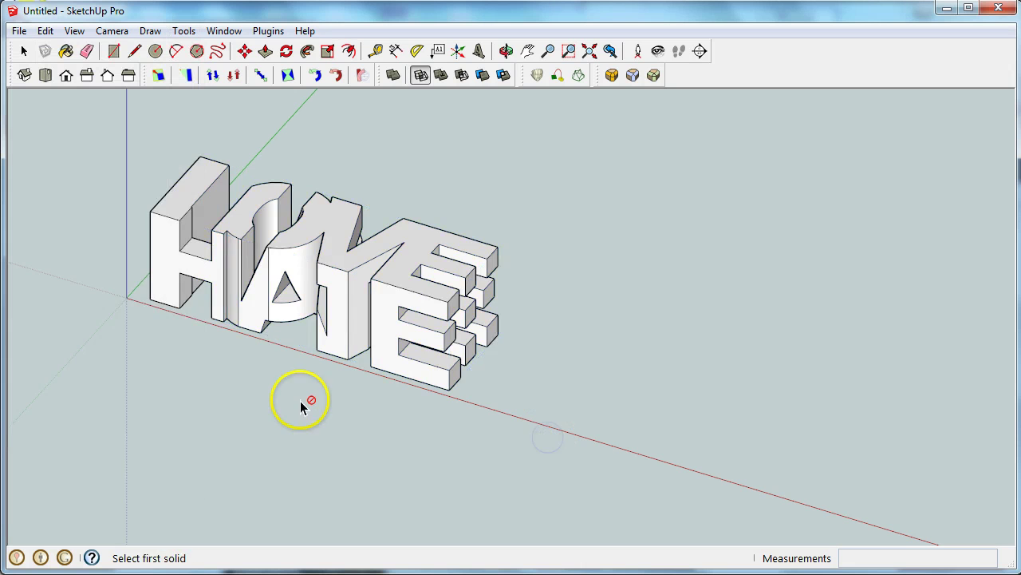
Inspect the intersected solid in the standard front and top views and from several oblique angles to check how both words read
middle_click_drag(300, 401, 470, 410)
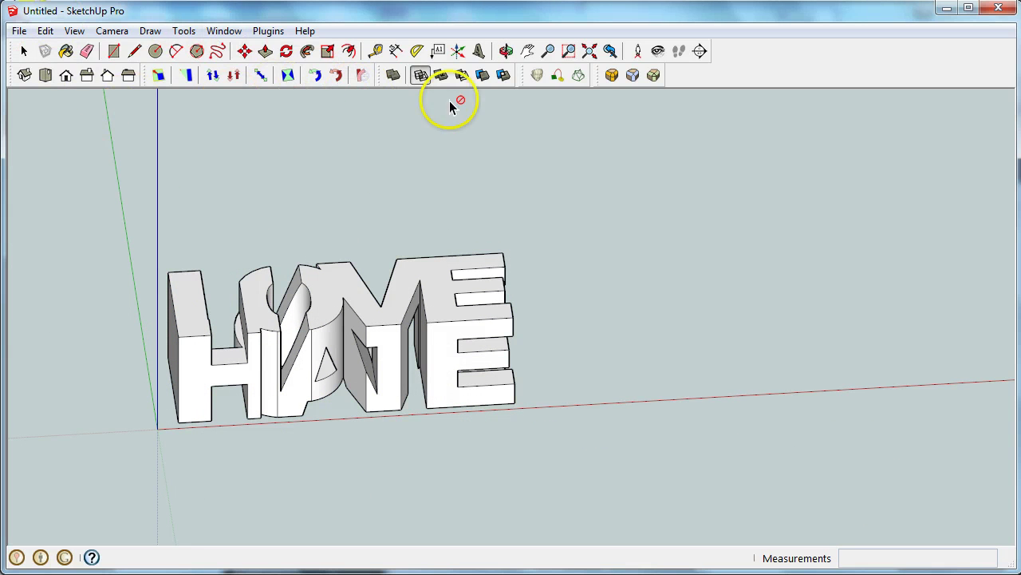
middle_click_drag(580, 179, 567, 292)
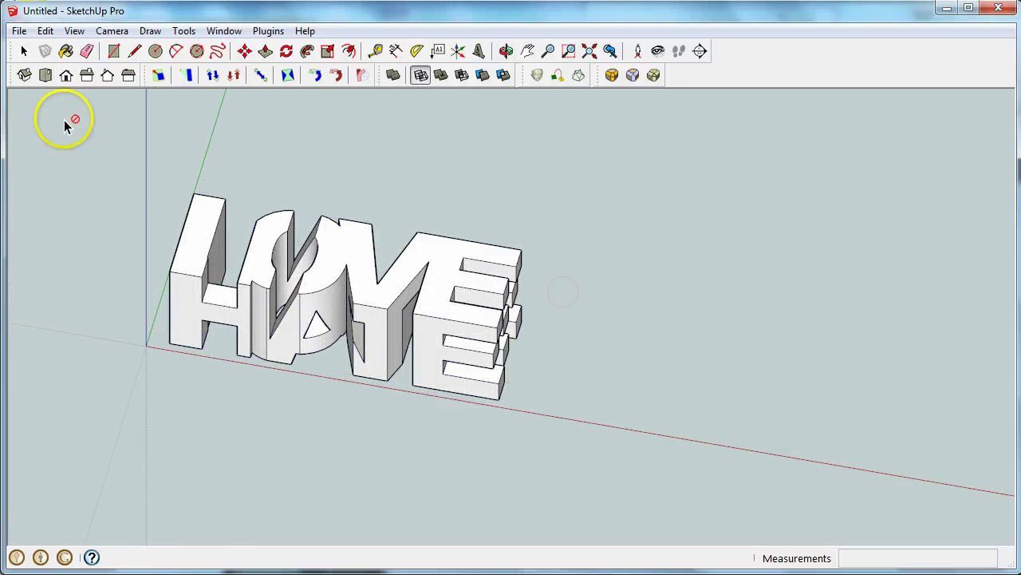
left_click(66, 76)
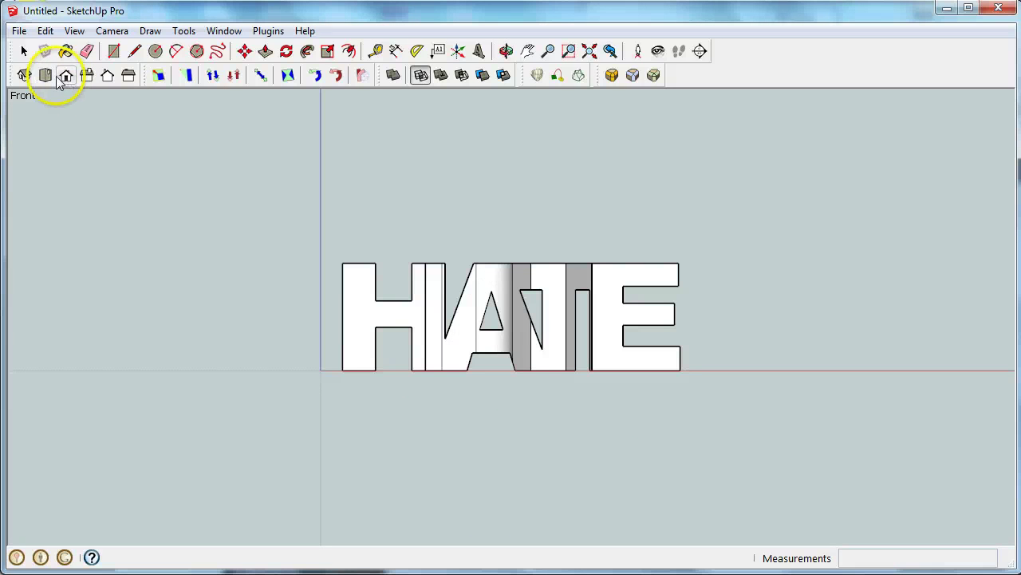
left_click(46, 75)
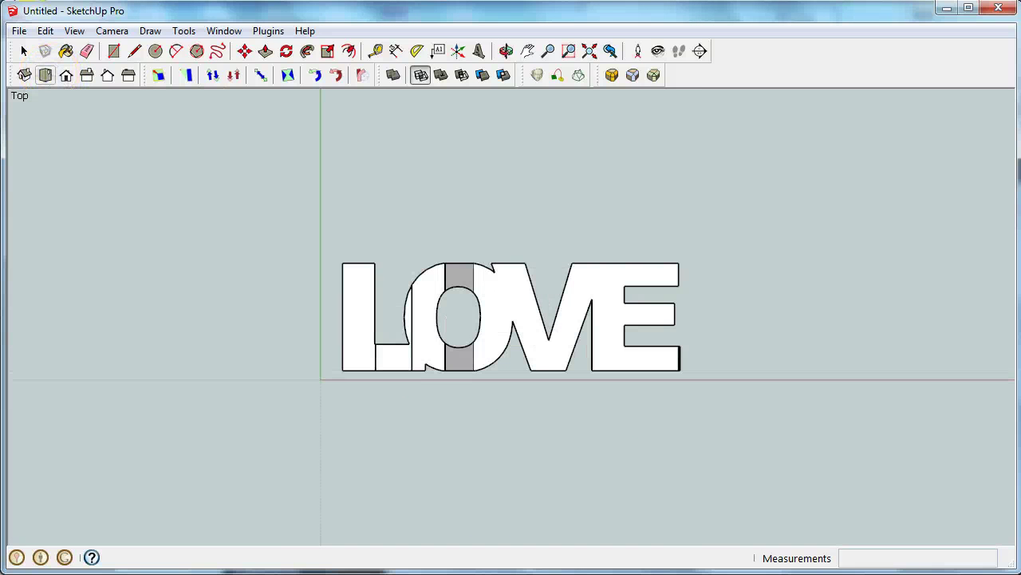
middle_click_drag(763, 475, 343, 216)
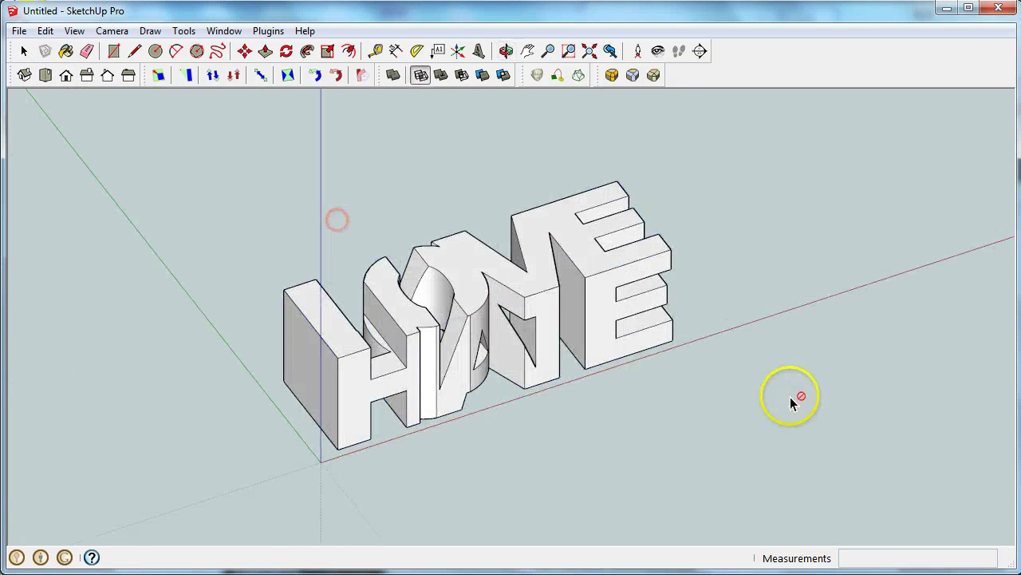
middle_click_drag(793, 401, 299, 250)
middle_click_drag(592, 359, 322, 196)
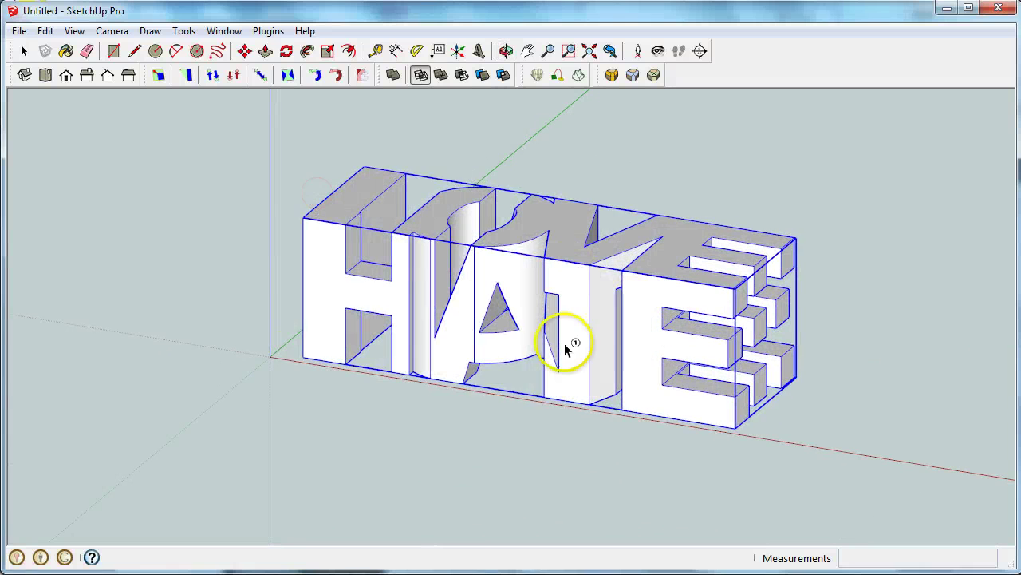
middle_click(338, 251)
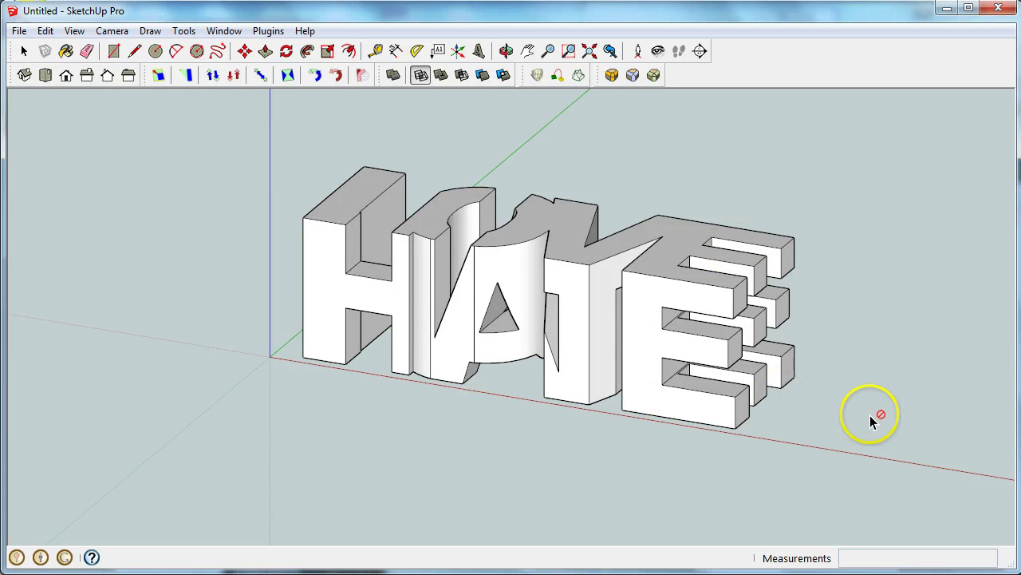
middle_click_drag(892, 425, 871, 404)
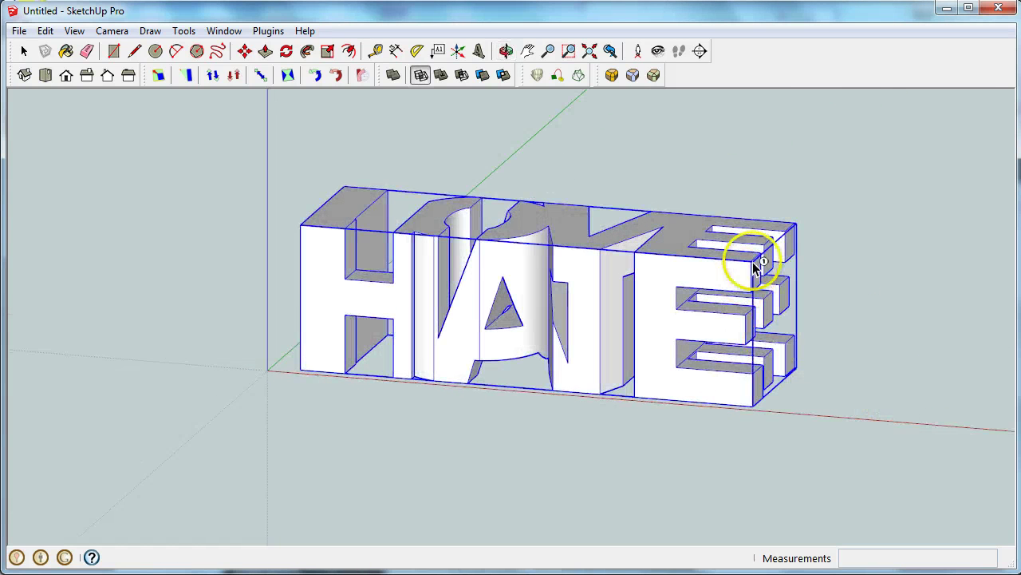